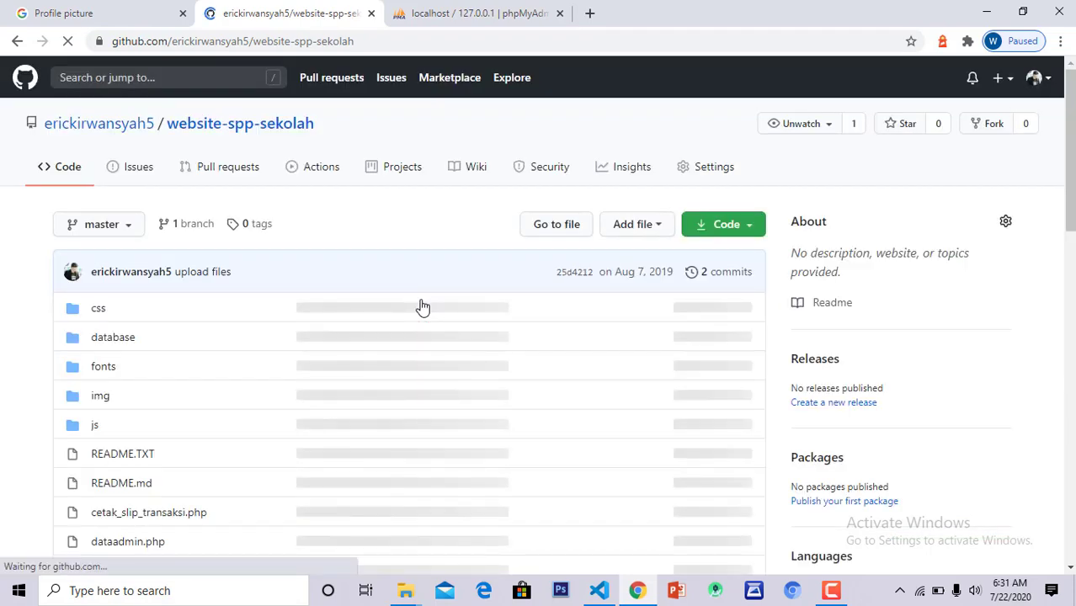
- Download the website-spp-sekolah repository as a ZIP archive and show the downloaded file in its folder
{"action": "left_click", "coordinate": [746, 238]}
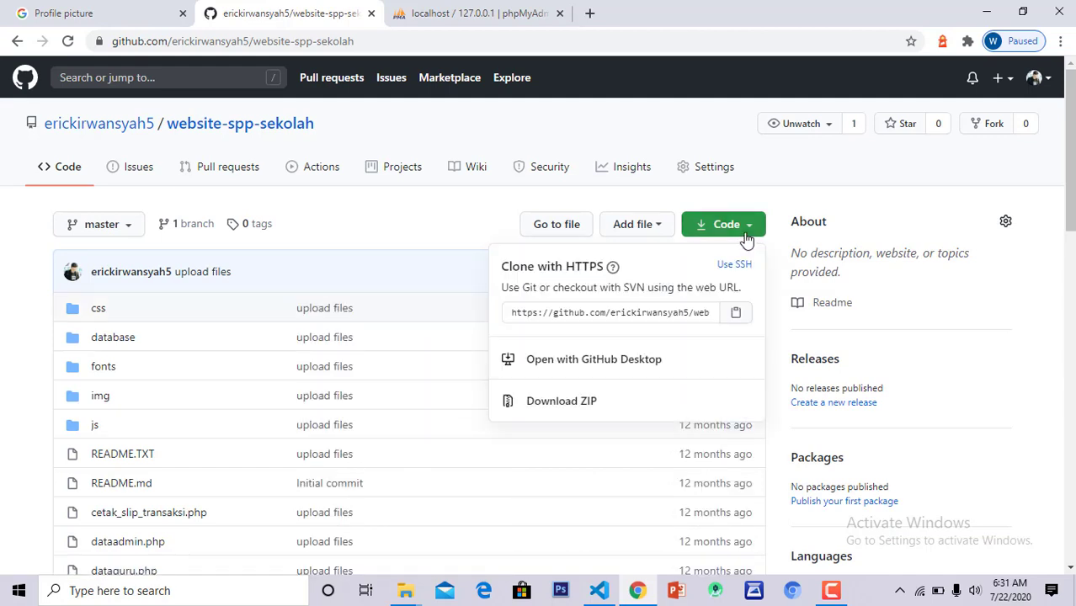
{"action": "left_click", "coordinate": [599, 407]}
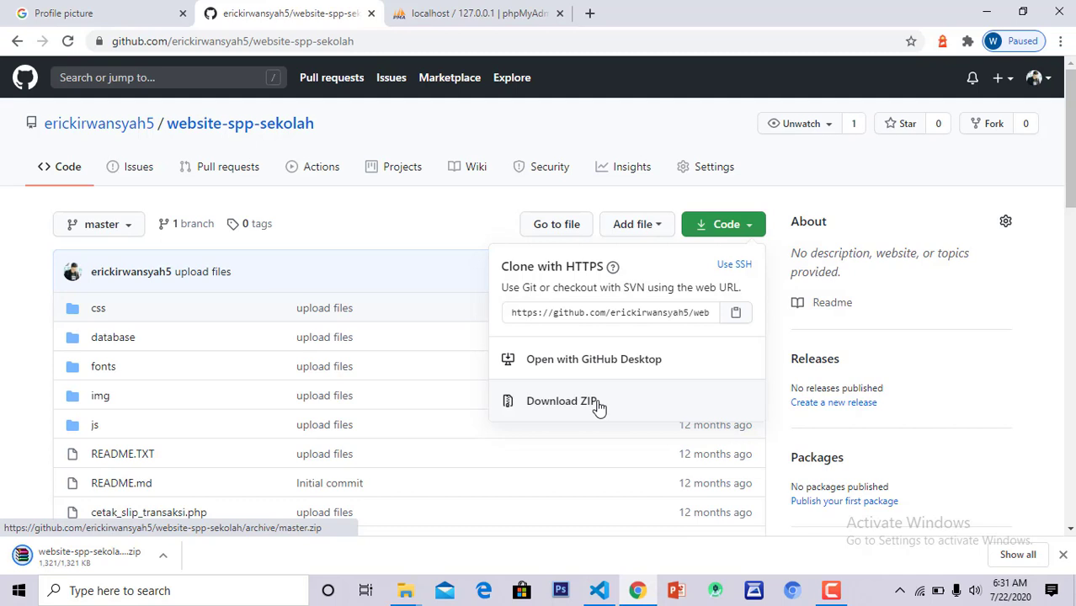
{"action": "left_click", "coordinate": [167, 549]}
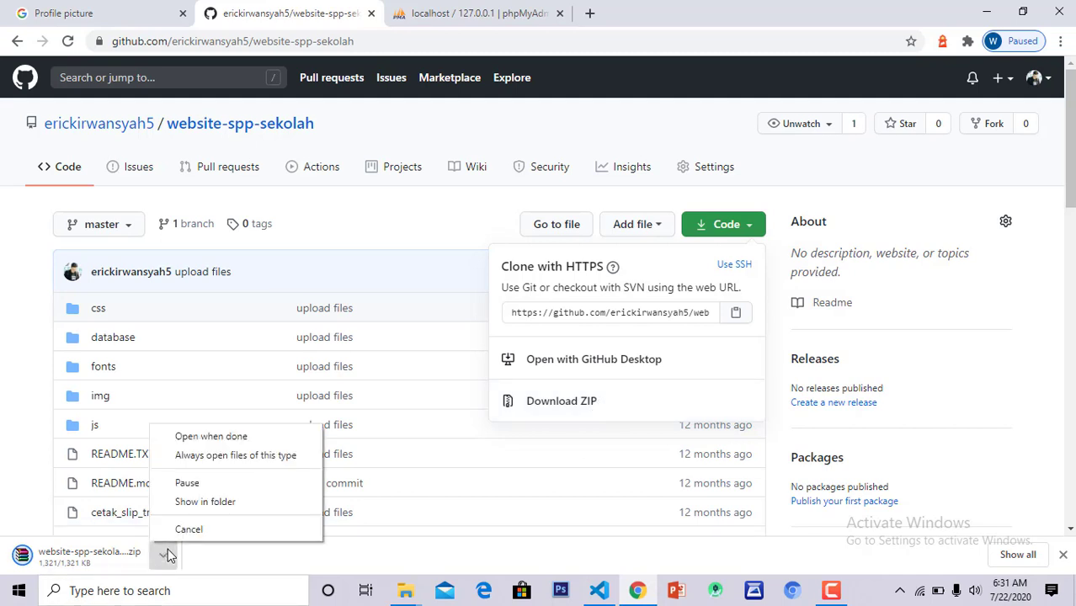
{"action": "left_click", "coordinate": [195, 510]}
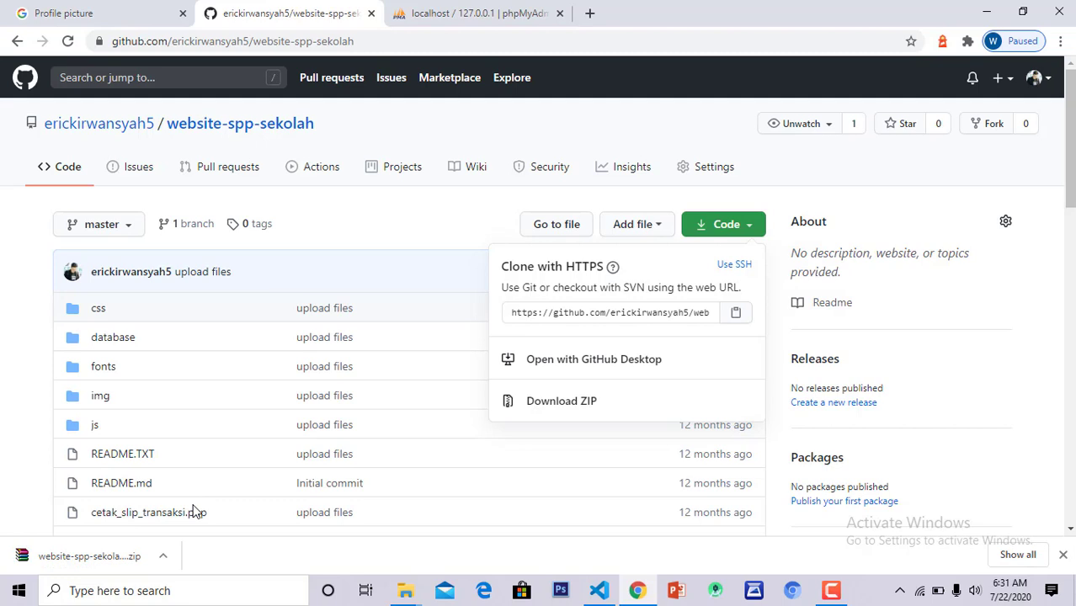
{"action": "left_click", "coordinate": [163, 555]}
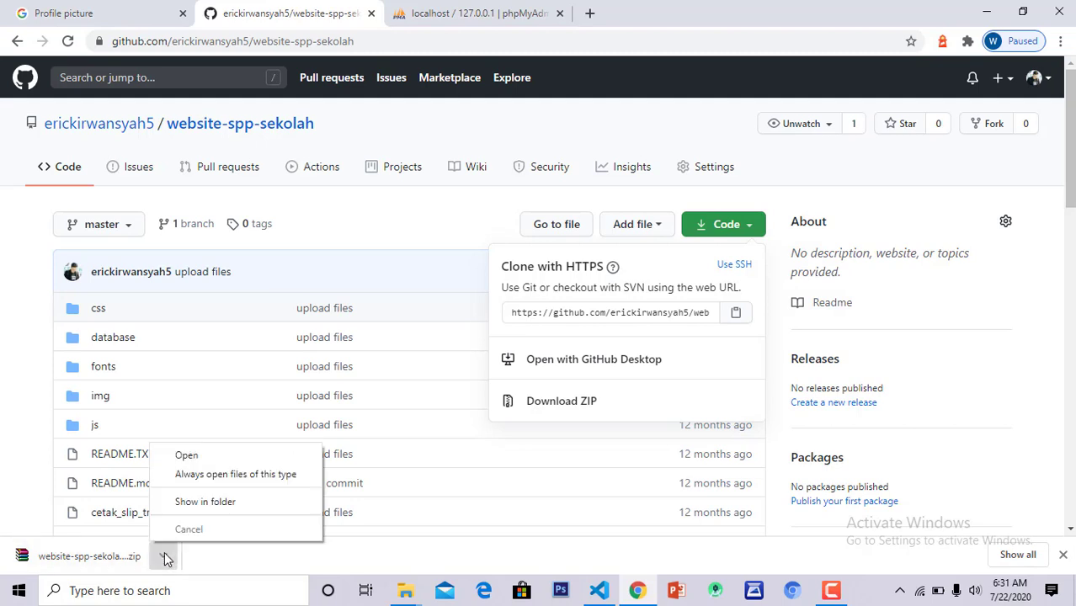
{"action": "left_click", "coordinate": [199, 503]}
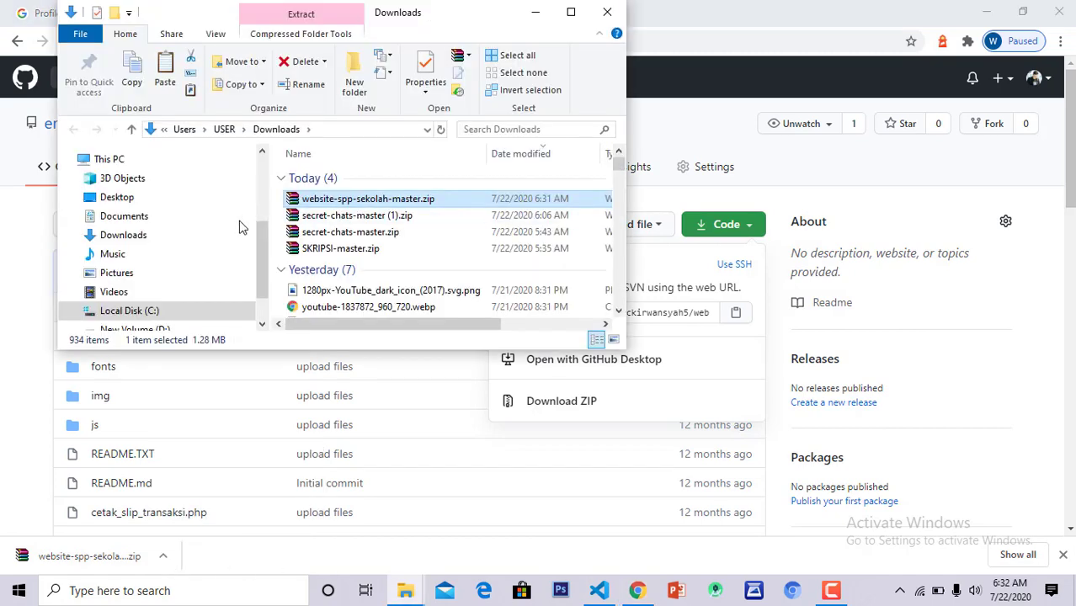
- Copy website-spp-sekolah-master.zip into C:\xampp\htdocs and extract it there
{"action": "scroll", "coordinate": [237, 256], "scroll_direction": "down", "scroll_amount": 2}
{"action": "left_click", "coordinate": [571, 12]}
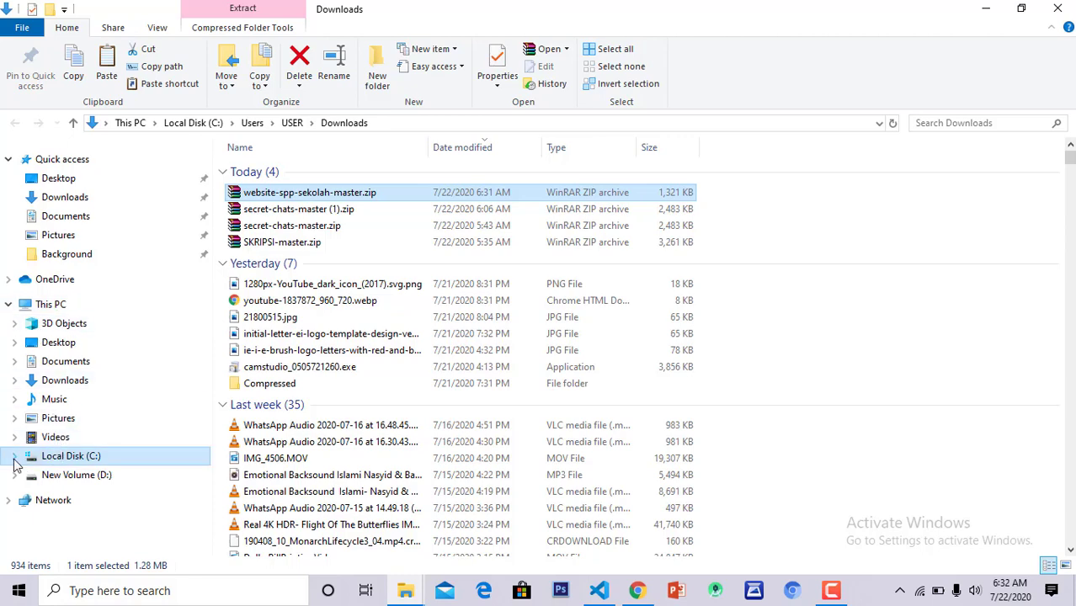
{"action": "left_click", "coordinate": [14, 456]}
{"action": "left_click", "coordinate": [63, 538]}
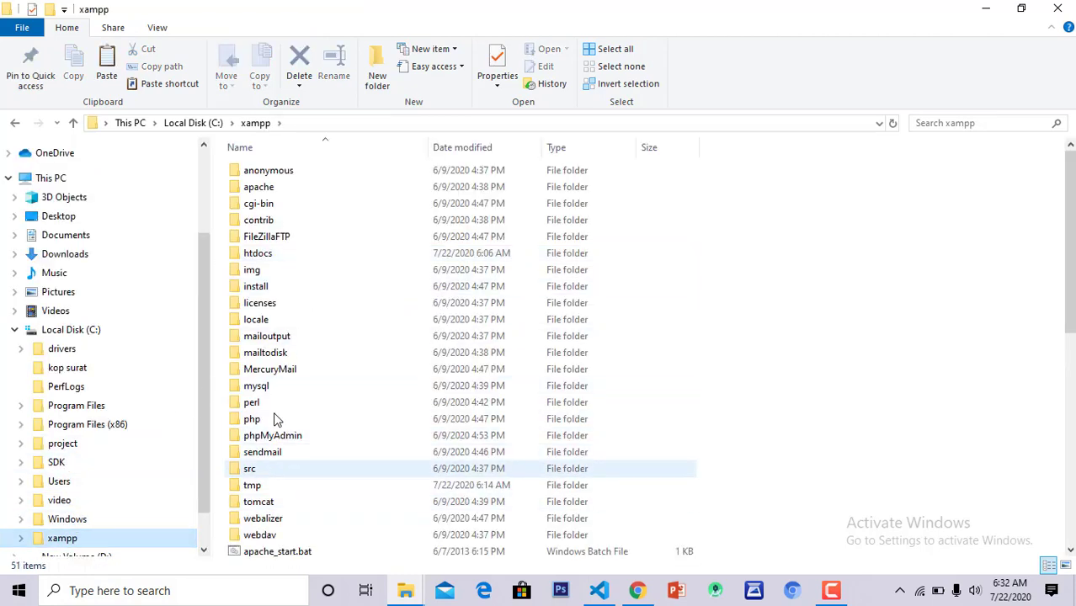
{"action": "double_click", "coordinate": [271, 257]}
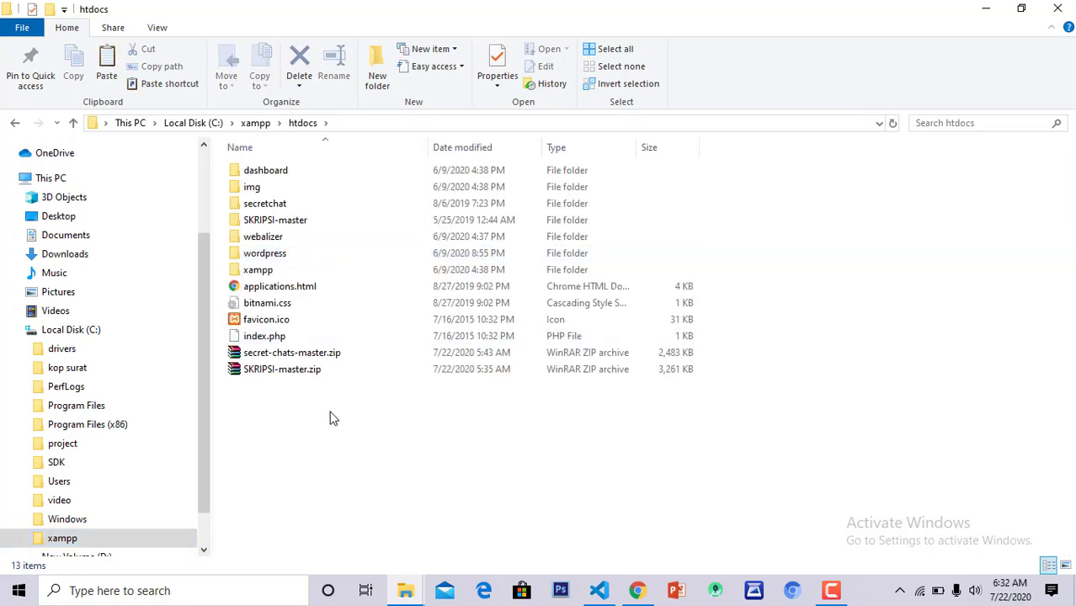
{"action": "key", "text": "ctrl+v"}
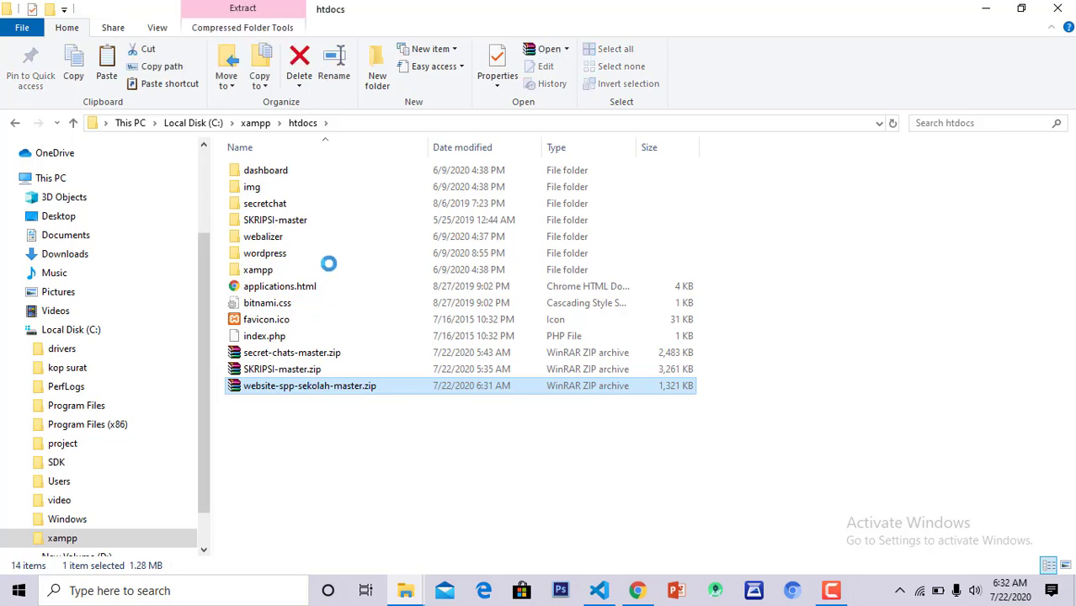
{"action": "right_click", "coordinate": [314, 387]}
{"action": "left_click", "coordinate": [370, 136]}
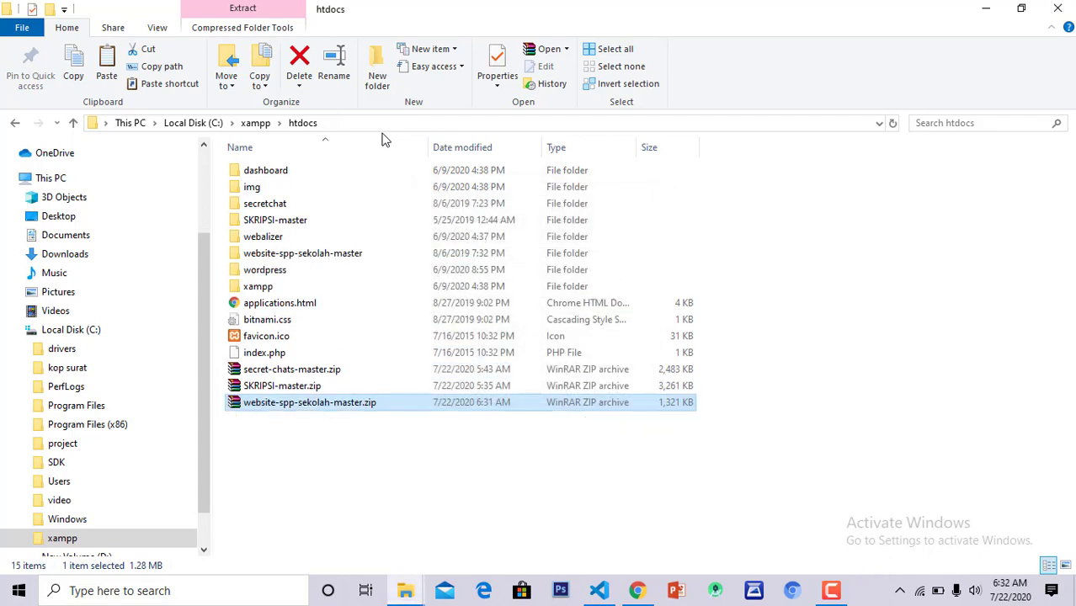
- Rename the extracted website-spp-sekolah-master folder as sppsekolah
{"action": "left_click", "coordinate": [318, 254]}
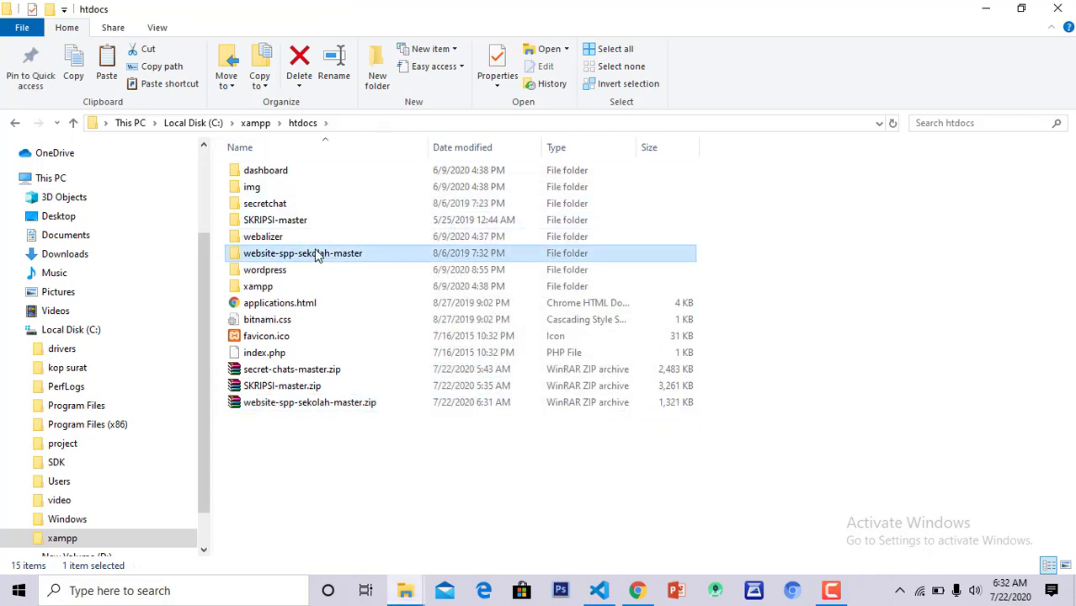
{"action": "right_click", "coordinate": [317, 255]}
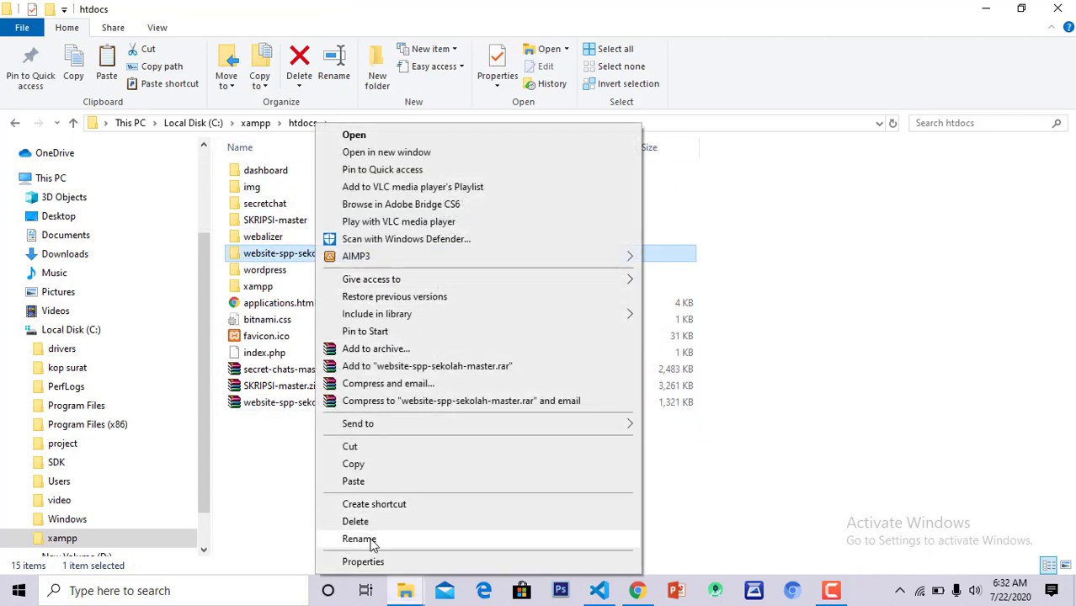
{"action": "left_click", "coordinate": [359, 540]}
{"action": "type", "text": "sppsekolah"}
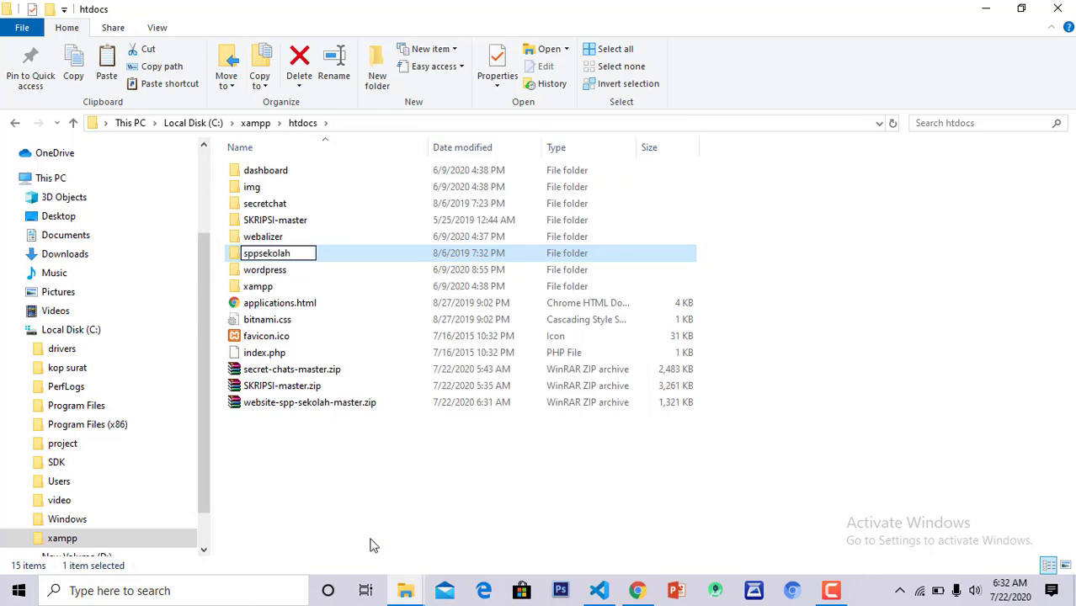
{"action": "key", "text": "Return"}
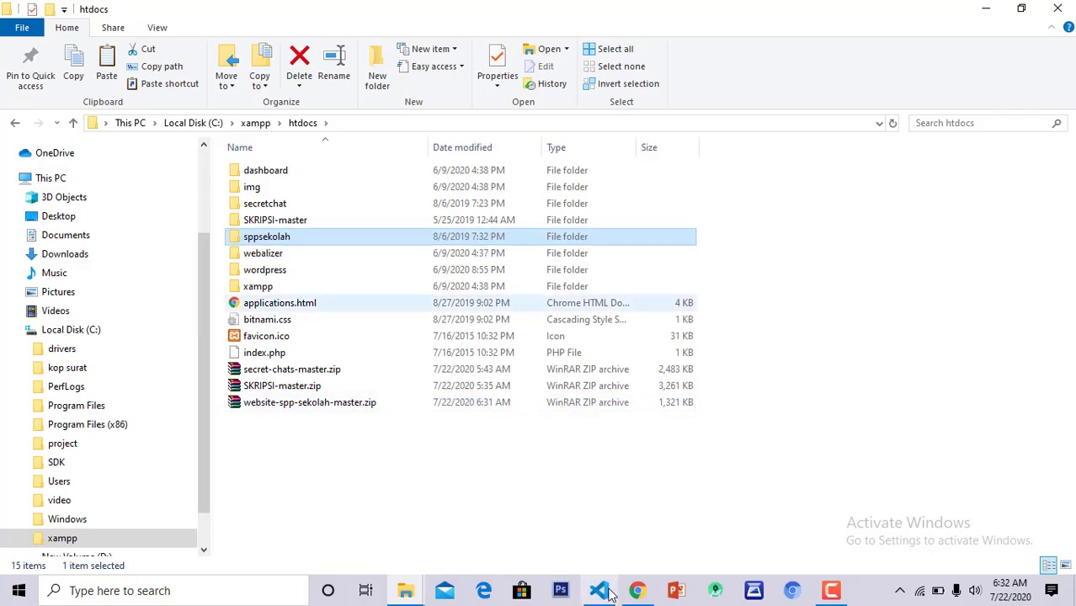
- Switch to Visual Studio Code, add the sppsekolah folder to the workspace and expand its database subfolder
{"action": "key", "text": "alt+Tab"}
{"action": "left_click", "coordinate": [48, 11]}
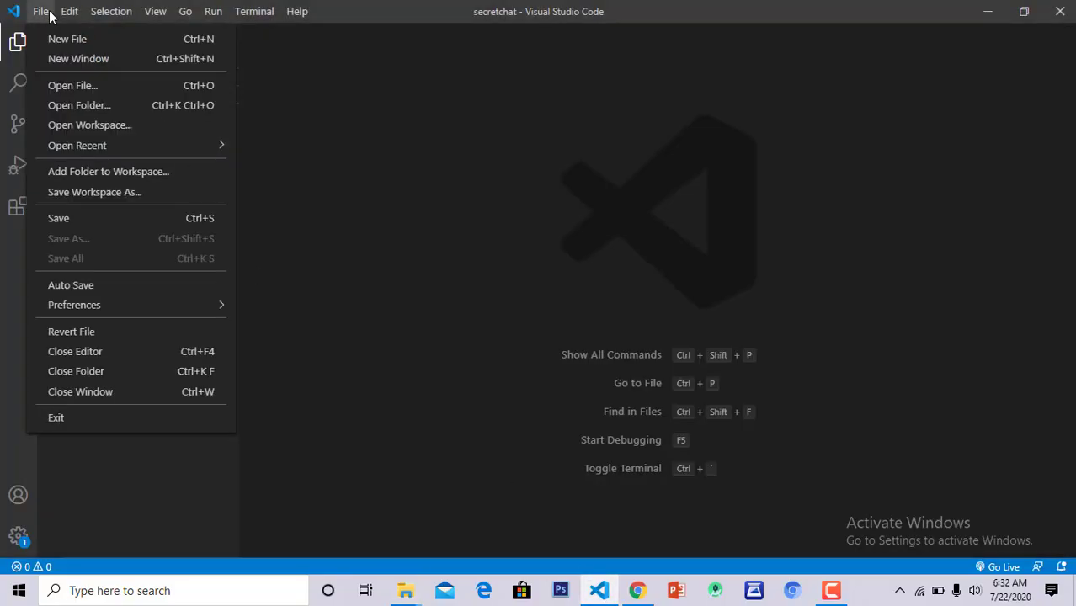
{"action": "left_click", "coordinate": [85, 173]}
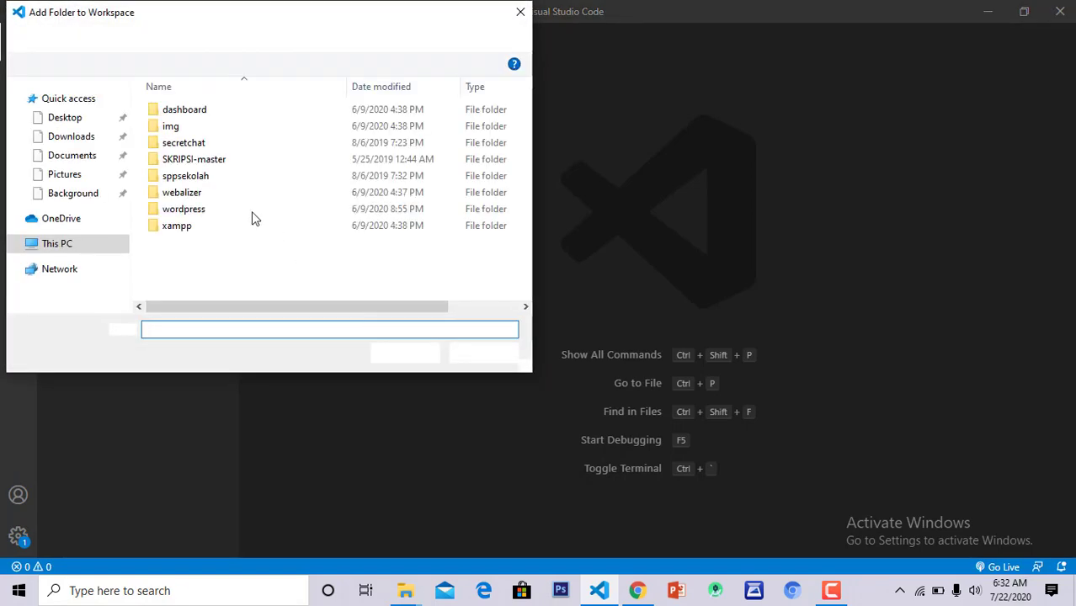
{"action": "left_click", "coordinate": [199, 175]}
{"action": "left_click", "coordinate": [414, 352]}
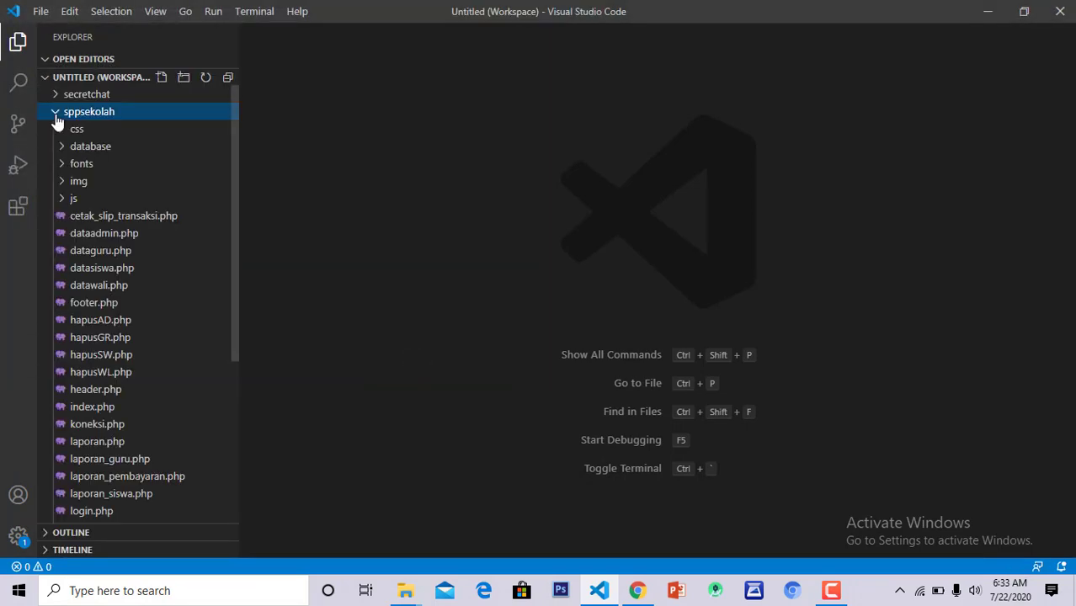
{"action": "left_click", "coordinate": [72, 152]}
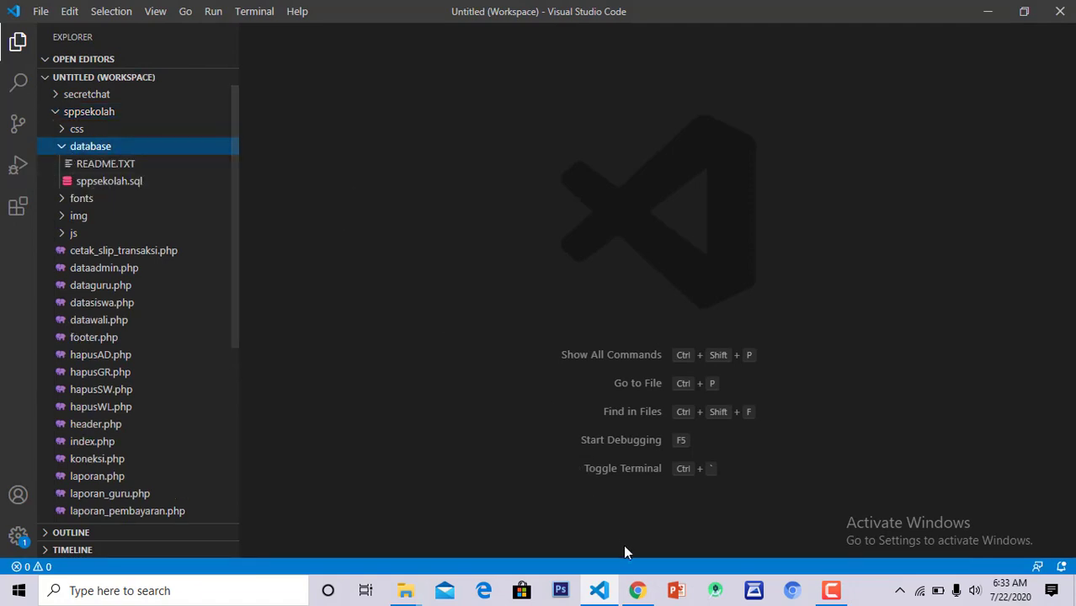
- Switch to phpMyAdmin in Chrome and create a database named sppsekolah with the utf8mb4_general_ci collation
{"action": "left_click", "coordinate": [635, 589]}
{"action": "left_click", "coordinate": [403, 15]}
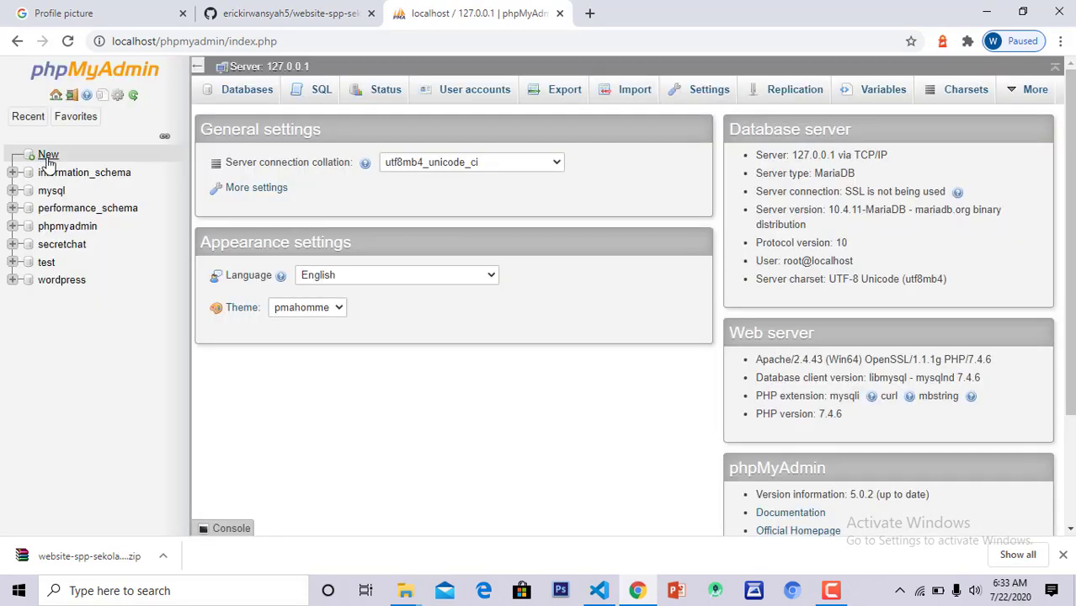
{"action": "left_click", "coordinate": [48, 156]}
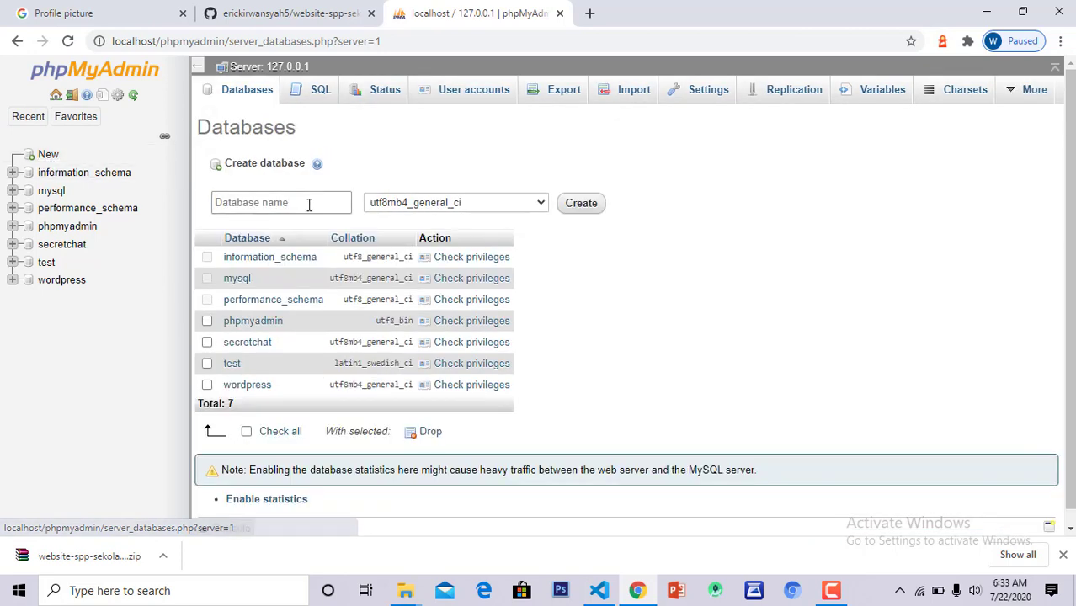
{"action": "left_click", "coordinate": [308, 204]}
{"action": "type", "text": "sppsekolah"}
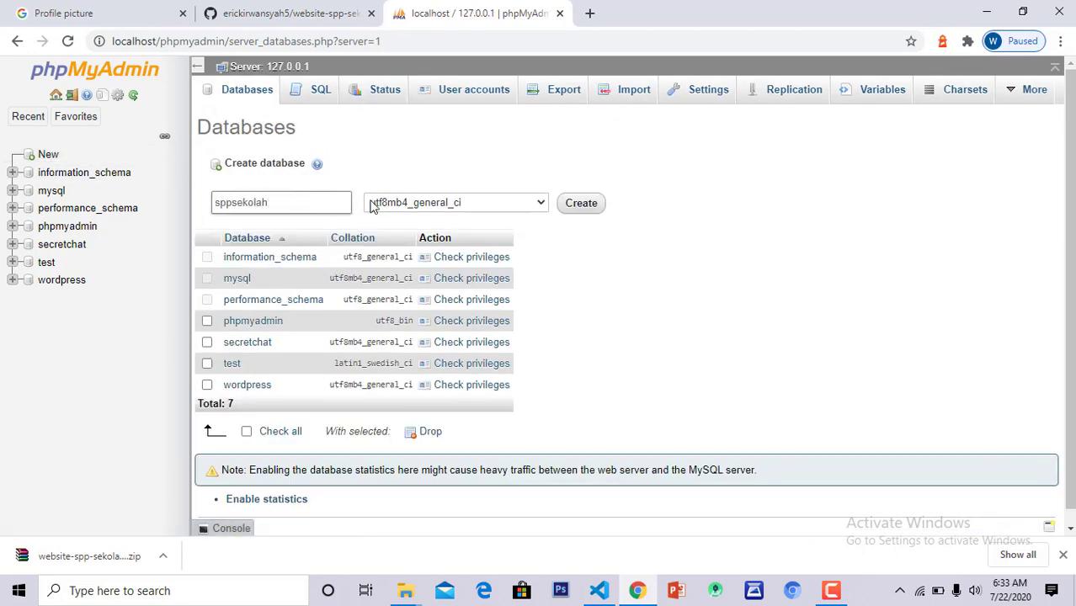
{"action": "left_click", "coordinate": [579, 204]}
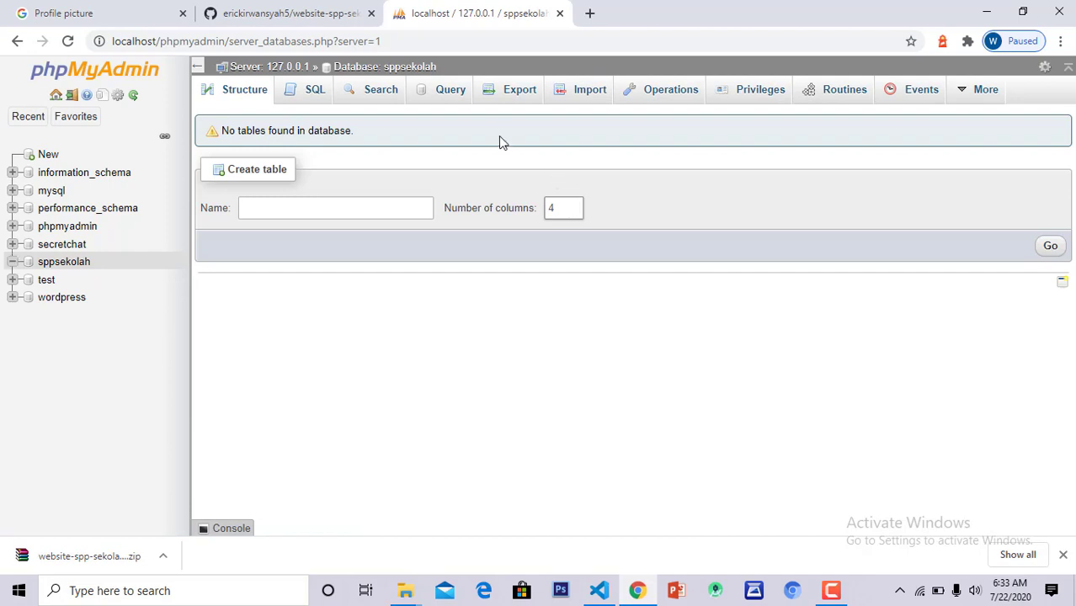
- Import sppsekolah.sql from the htdocs\sppsekolah\database folder into the sppsekolah database
{"action": "left_click", "coordinate": [583, 91]}
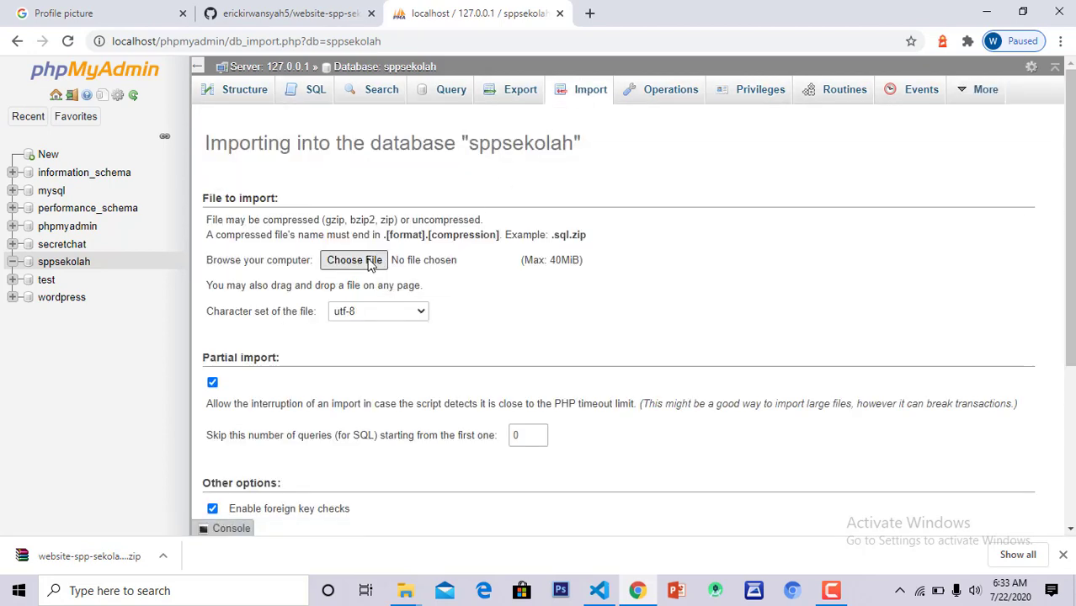
{"action": "left_click", "coordinate": [371, 263]}
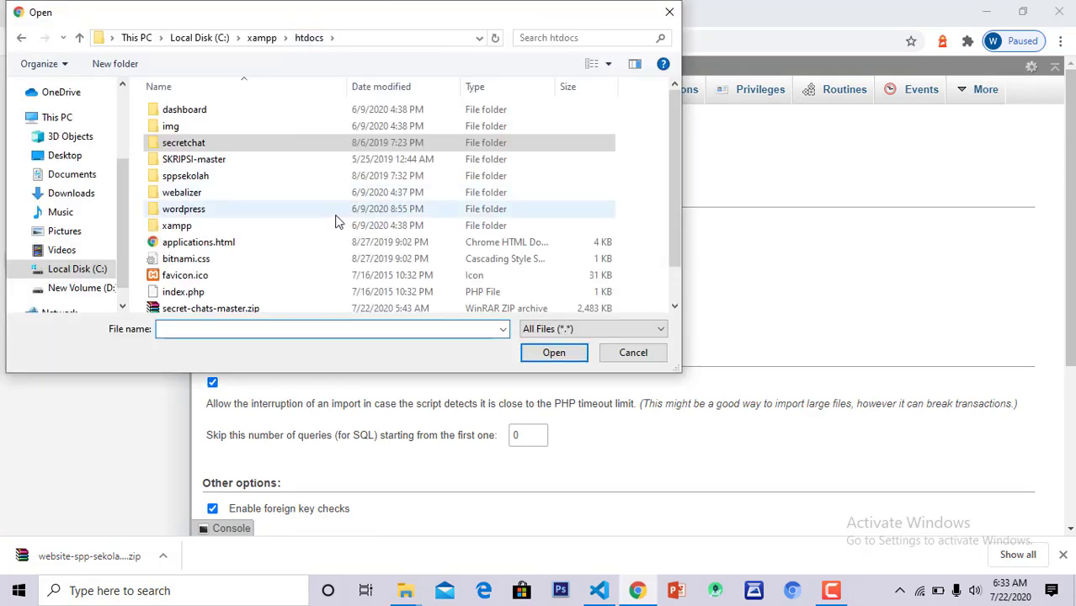
{"action": "left_click", "coordinate": [213, 177]}
{"action": "double_click", "coordinate": [213, 176]}
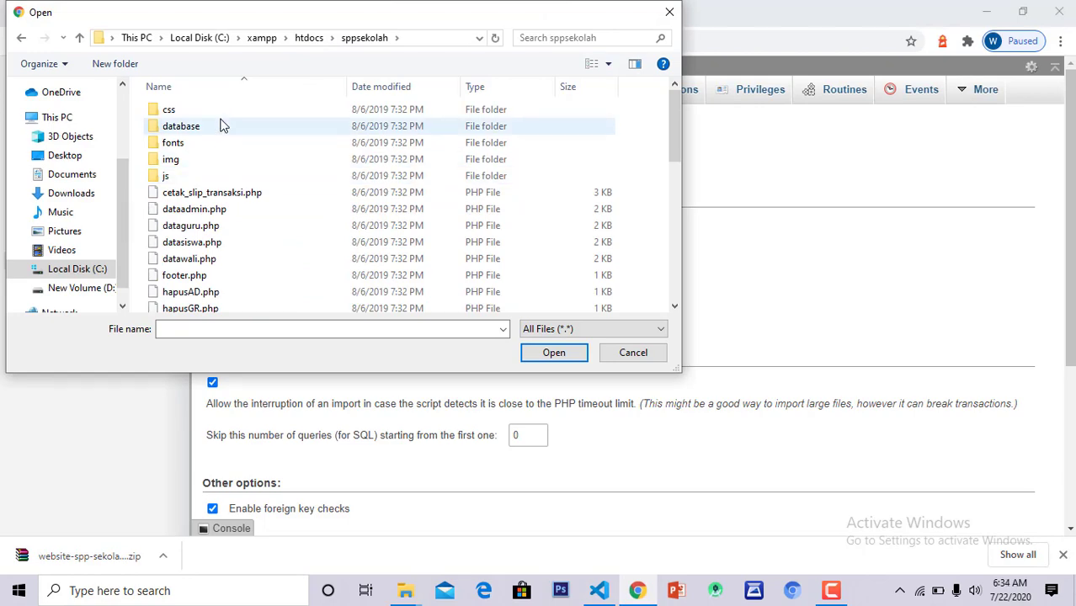
{"action": "double_click", "coordinate": [181, 126]}
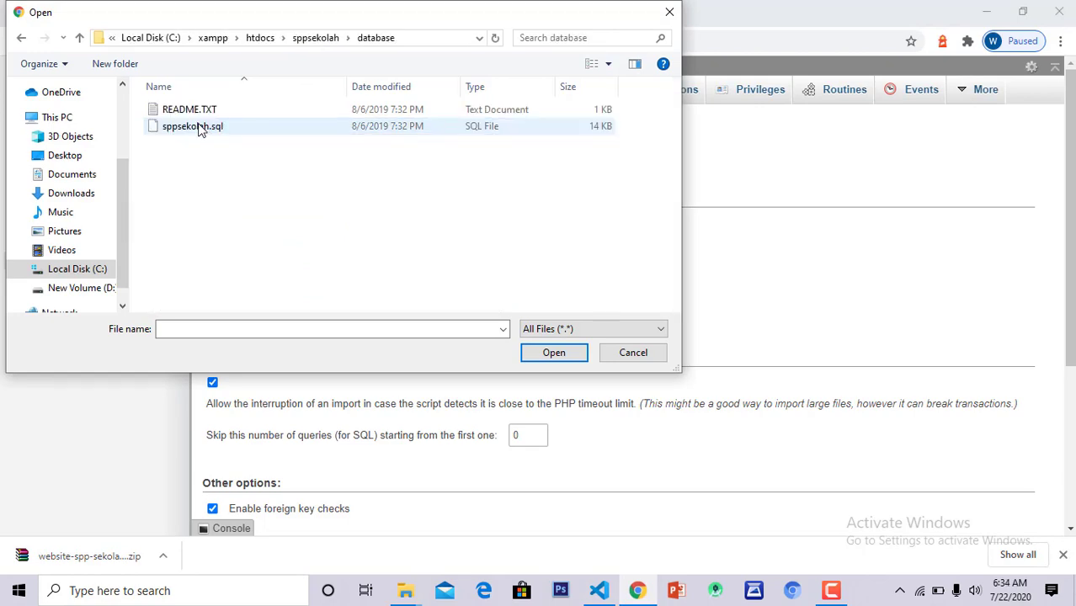
{"action": "left_click", "coordinate": [201, 128]}
{"action": "left_click", "coordinate": [548, 354]}
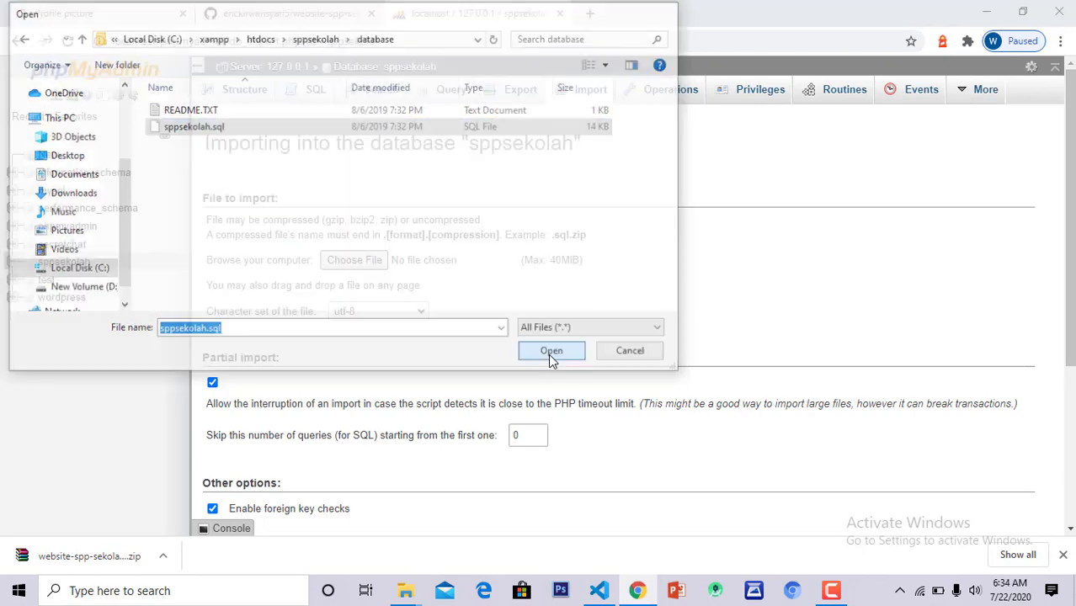
{"action": "scroll", "coordinate": [549, 354], "scroll_direction": "down", "scroll_amount": 3}
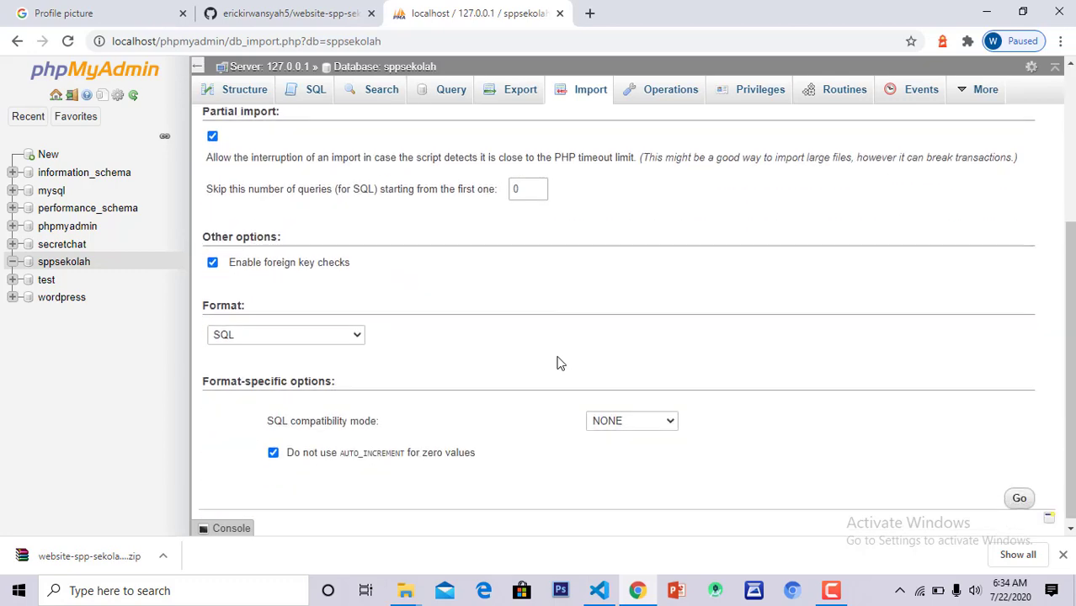
{"action": "left_click", "coordinate": [1019, 495]}
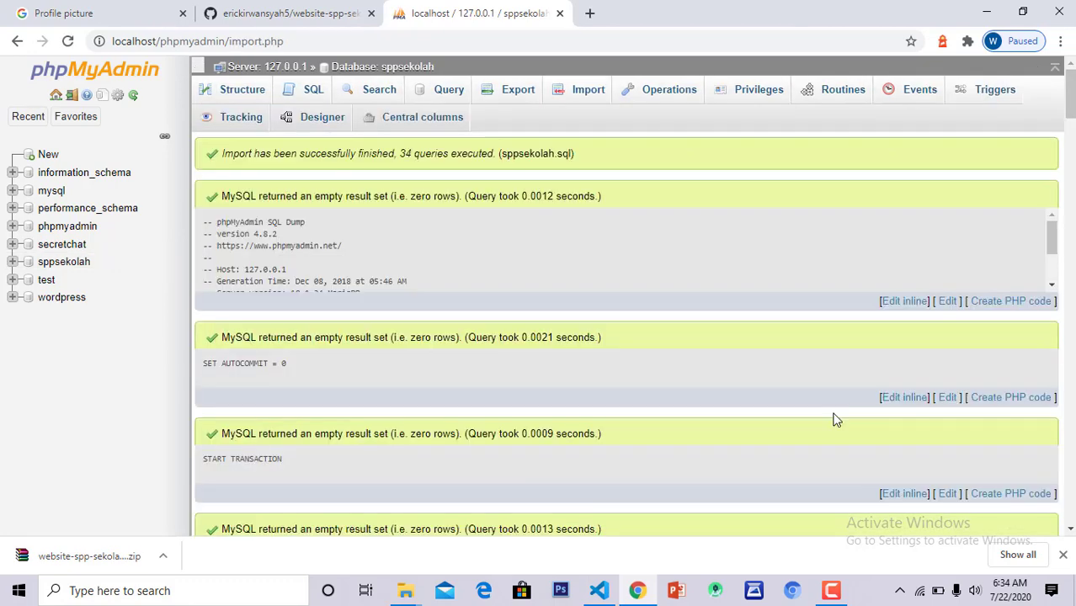
{"action": "scroll", "coordinate": [498, 266], "scroll_direction": "down", "scroll_amount": 1}
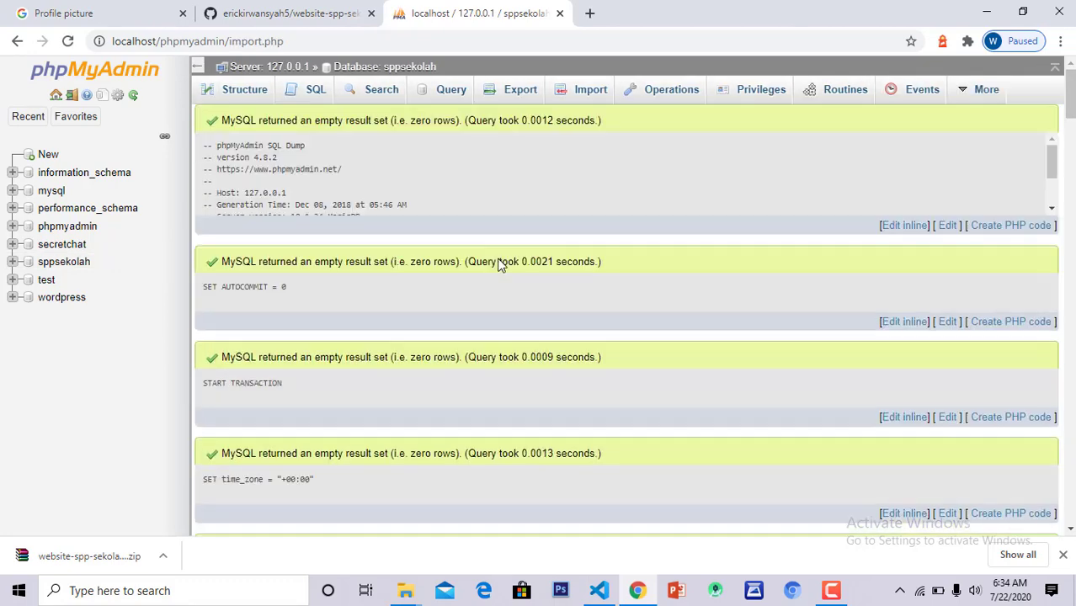
- Open koneksi.php in Visual Studio Code to check the database name in the connection line, and return to Chrome
{"action": "left_click", "coordinate": [599, 591]}
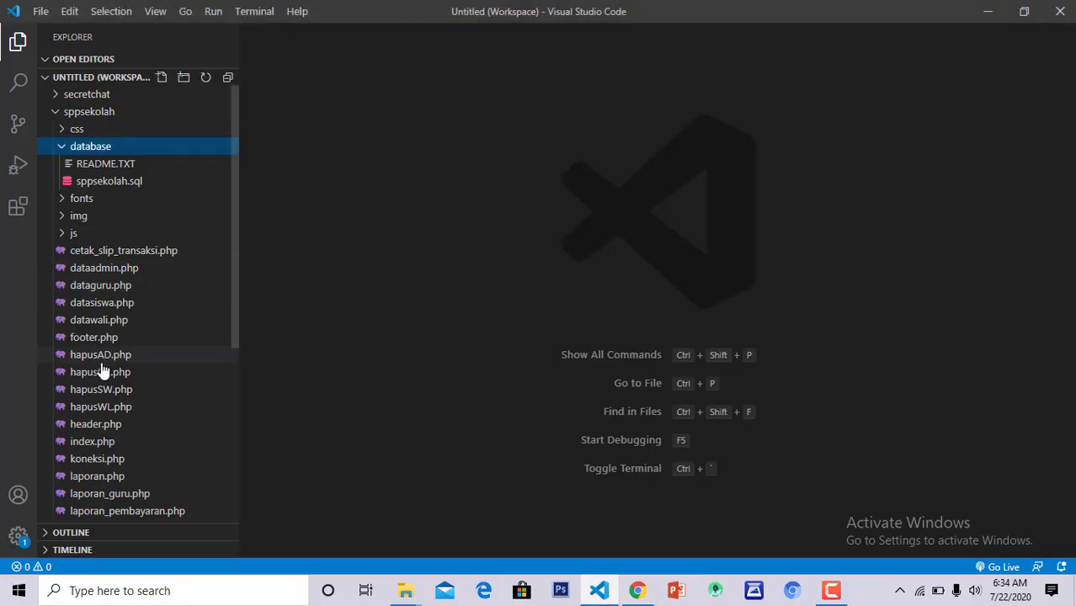
{"action": "scroll", "coordinate": [101, 371], "scroll_direction": "down", "scroll_amount": 1}
{"action": "left_click", "coordinate": [97, 421]}
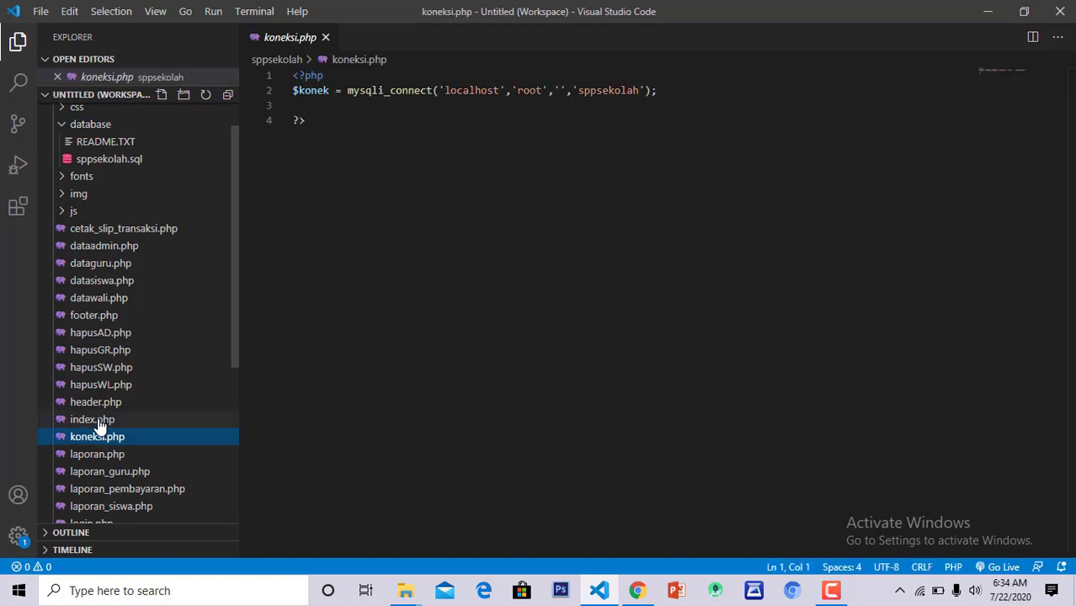
{"action": "left_click", "coordinate": [598, 91]}
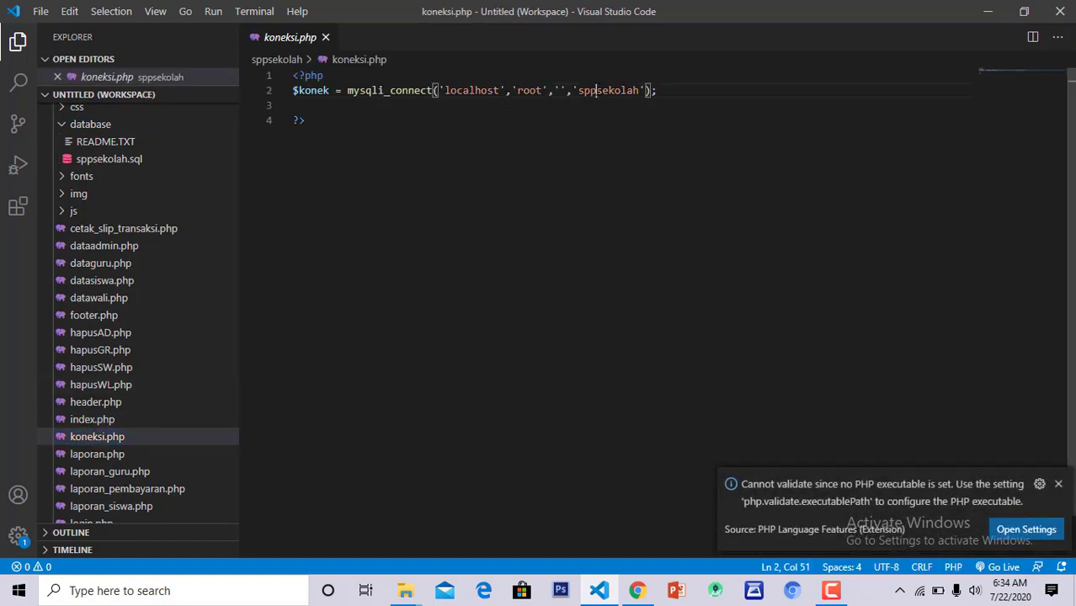
{"action": "left_click", "coordinate": [1058, 484]}
{"action": "left_click", "coordinate": [638, 590]}
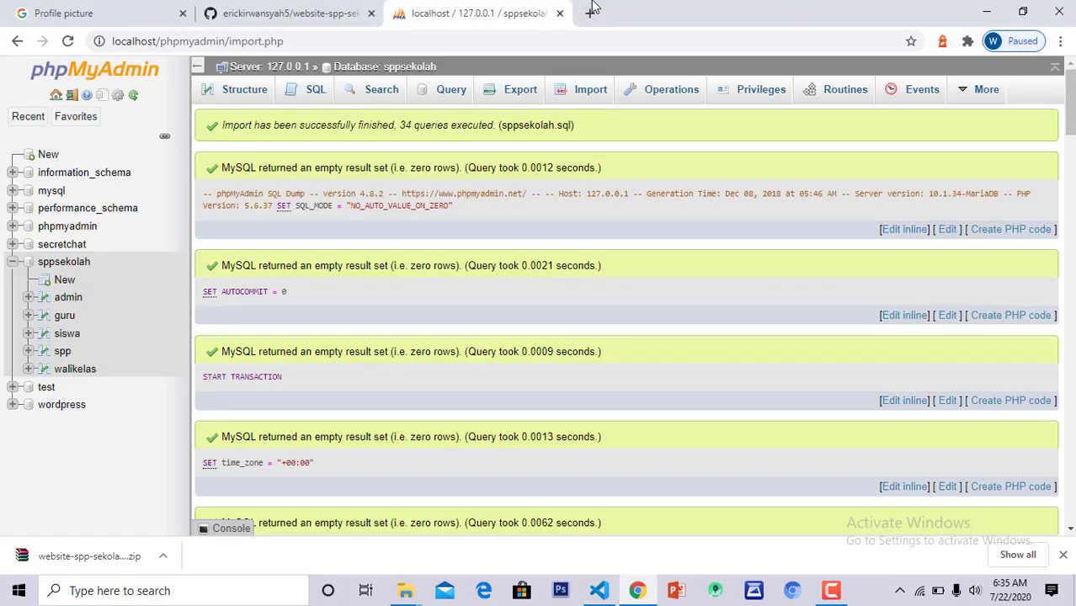
- Open localhost/sppsekolah in a new browser tab to load the application's login page
{"action": "left_click", "coordinate": [588, 12]}
{"action": "type", "text": "localhost"}
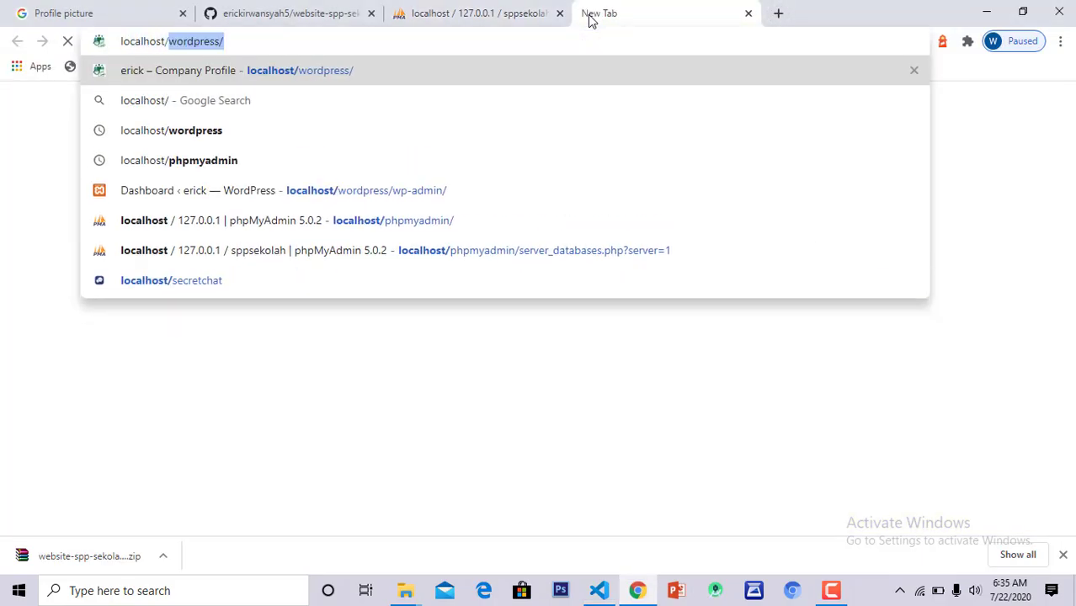
{"action": "type", "text": "/sppsekolah"}
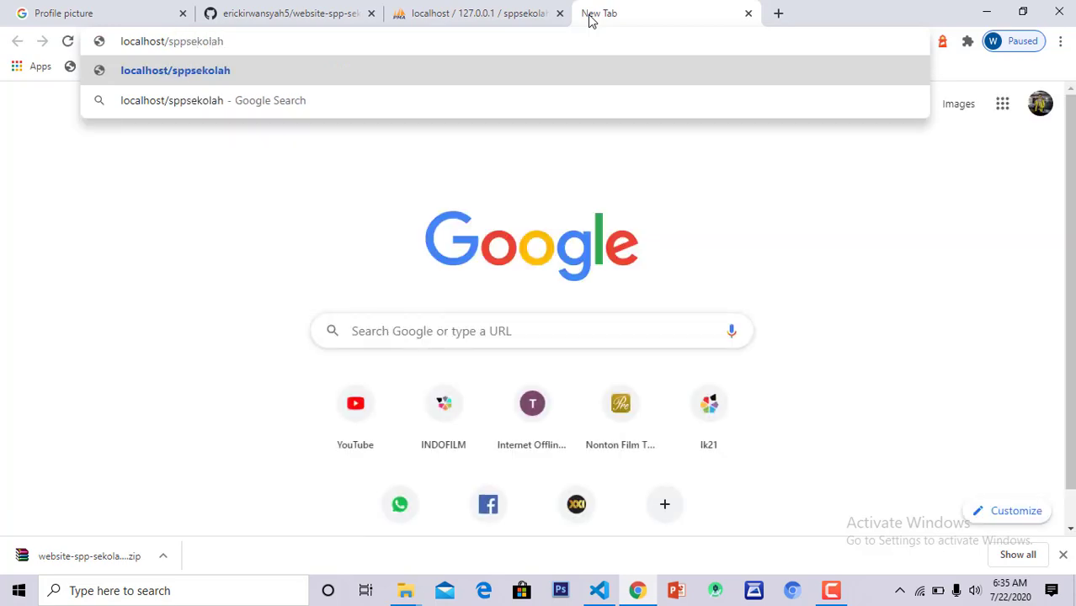
{"action": "key", "text": "Return"}
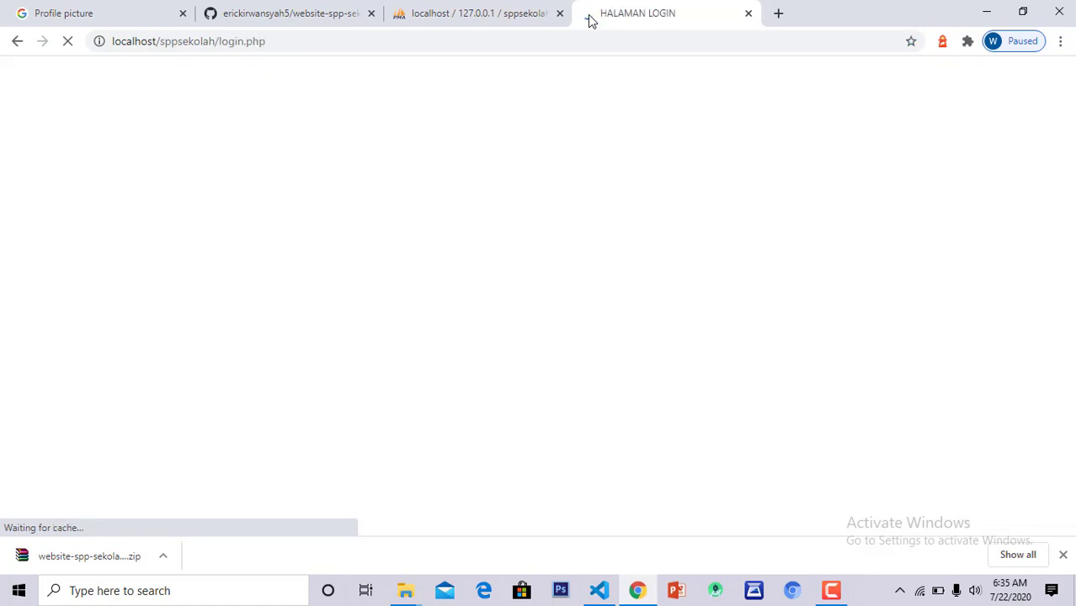
- Log in with the username admin and the account password, dismissing the save-password prompt and the downloads bar
{"action": "type", "text": "admin"}
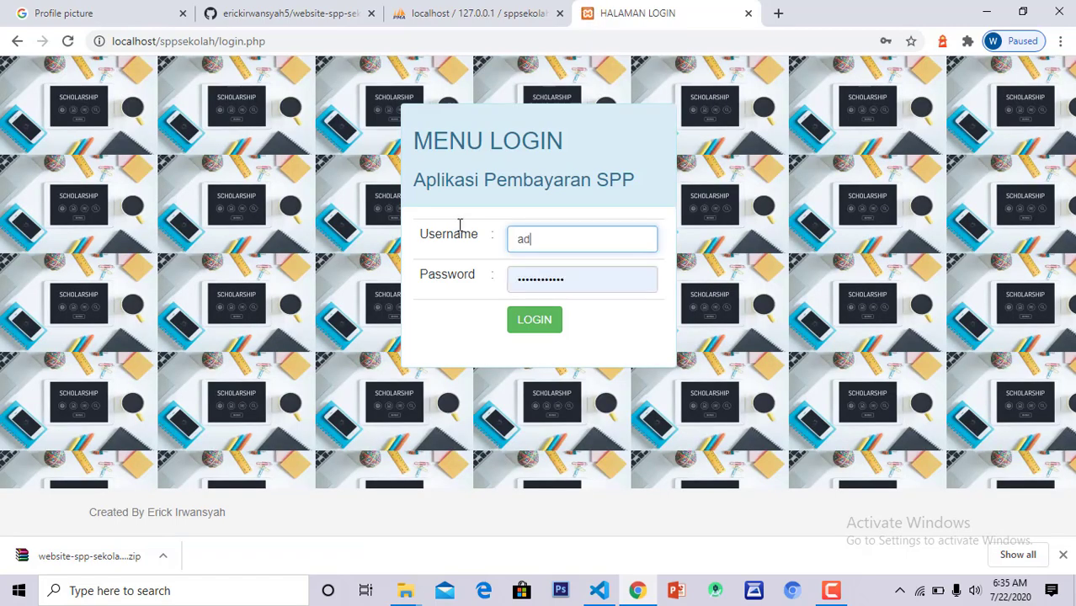
{"action": "double_click", "coordinate": [579, 278]}
{"action": "type", "text": "ad"}
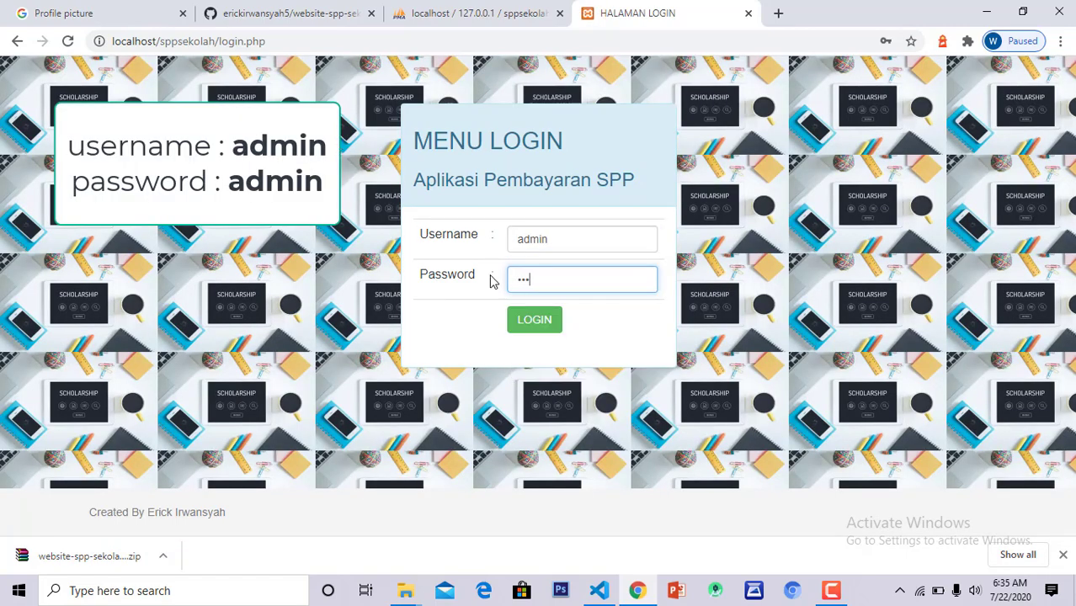
{"action": "left_click", "coordinate": [535, 322]}
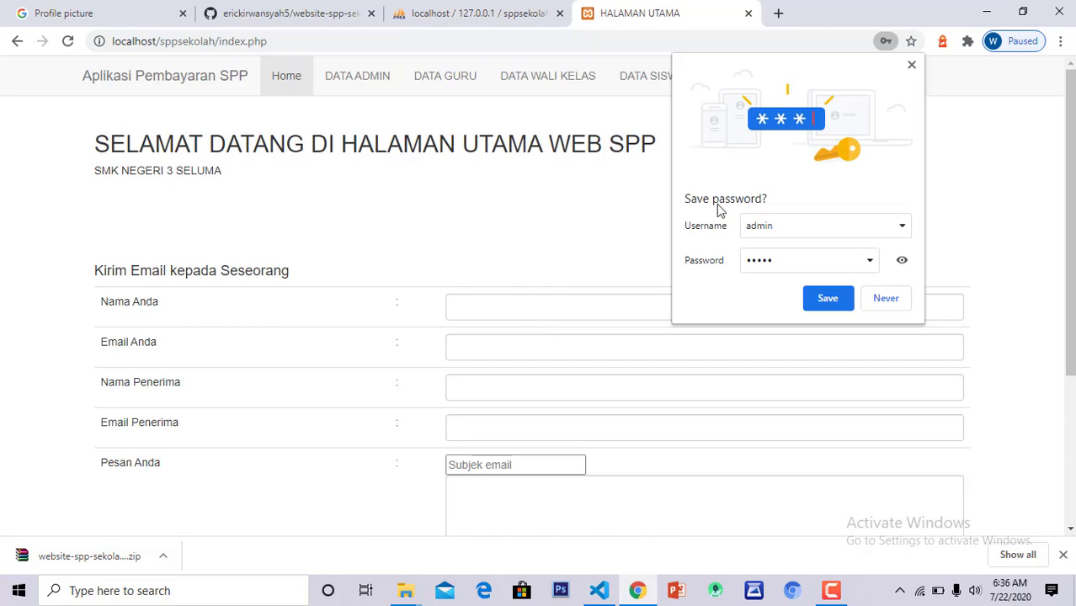
{"action": "left_click", "coordinate": [912, 66]}
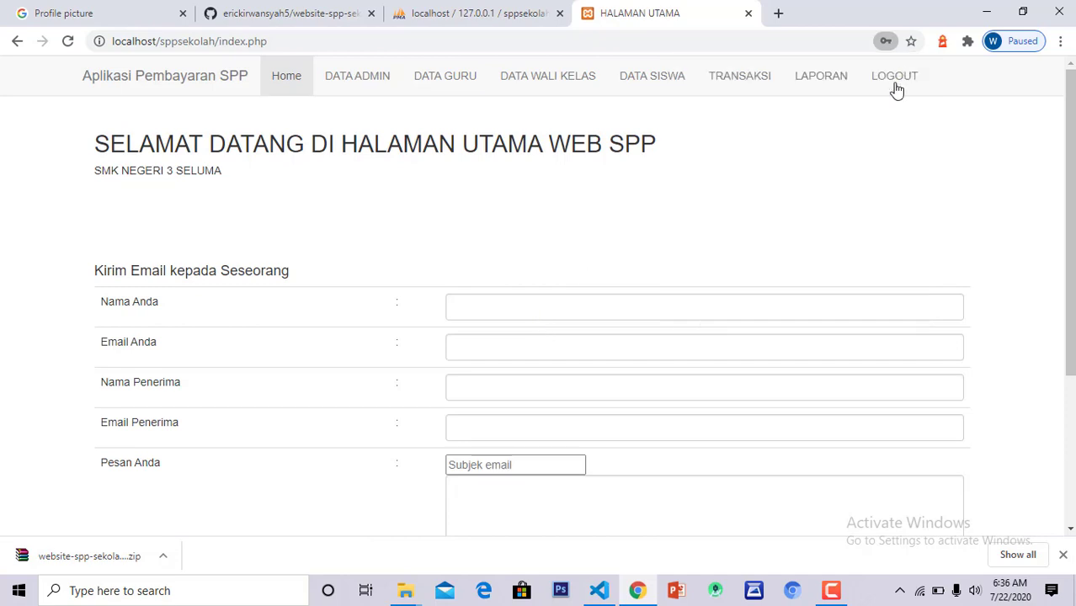
{"action": "left_click", "coordinate": [1063, 553]}
- Look over the home page's email form and view the Data Siswa and Transaksi pages
{"action": "scroll", "coordinate": [319, 322], "scroll_direction": "down", "scroll_amount": 2}
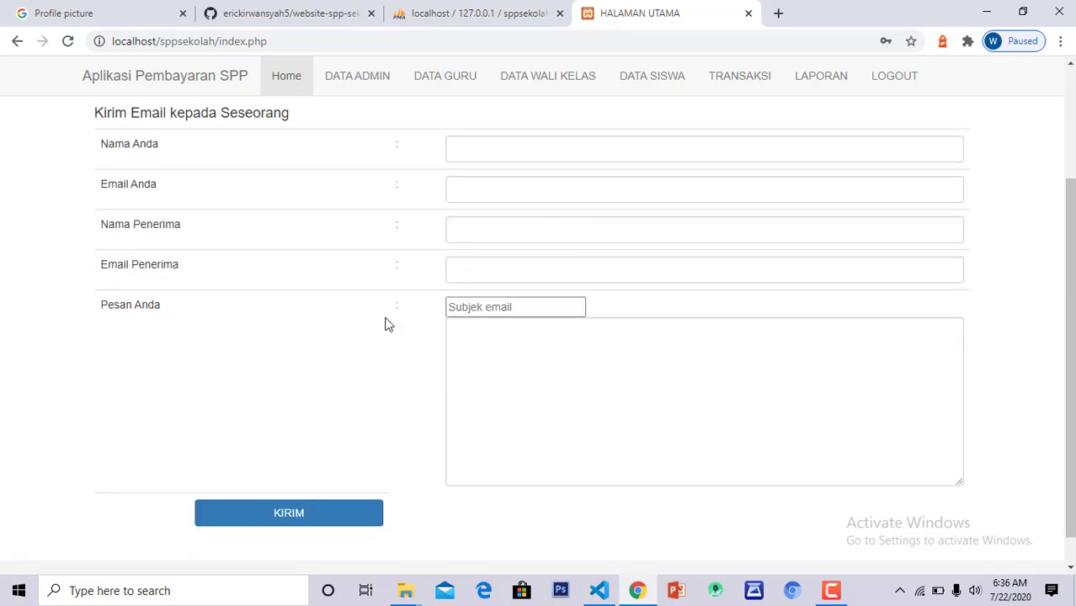
{"action": "left_click", "coordinate": [652, 76]}
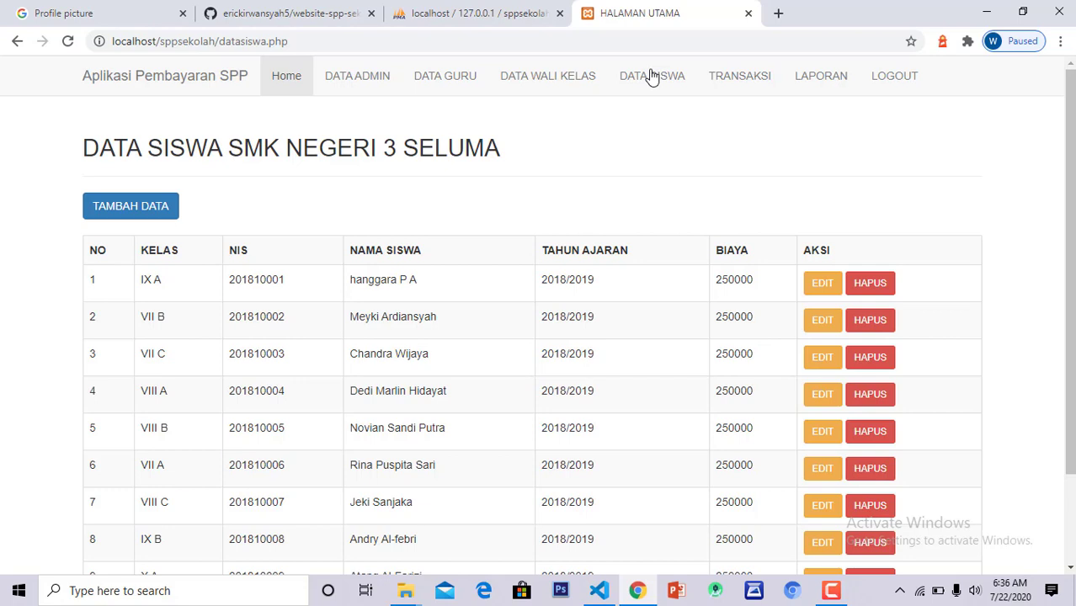
{"action": "left_click", "coordinate": [728, 76]}
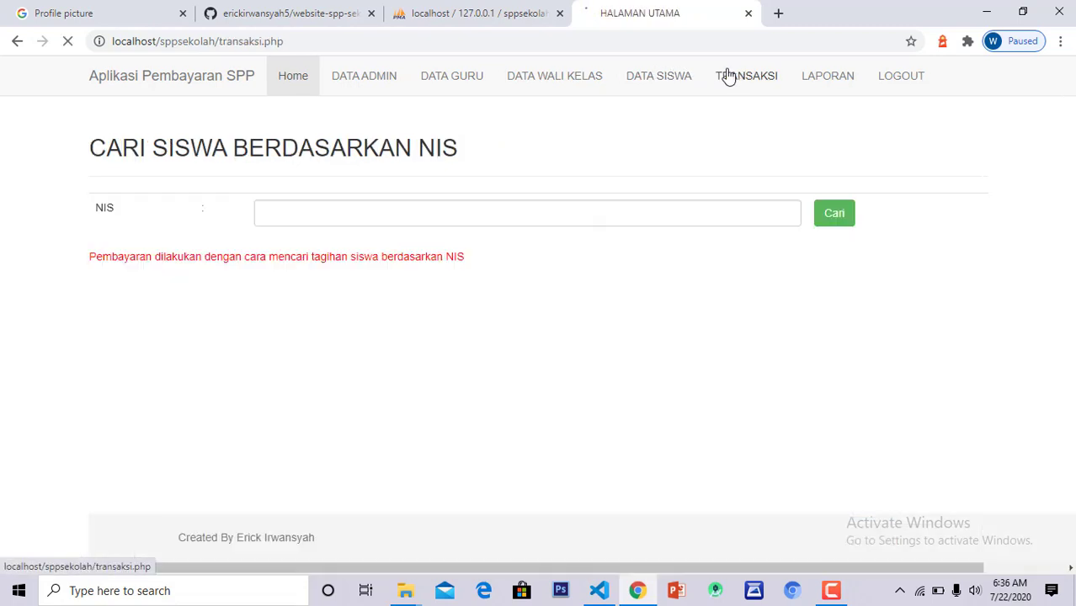
- Copy the NIS of the first student in the Data Siswa table
{"action": "left_click", "coordinate": [647, 76]}
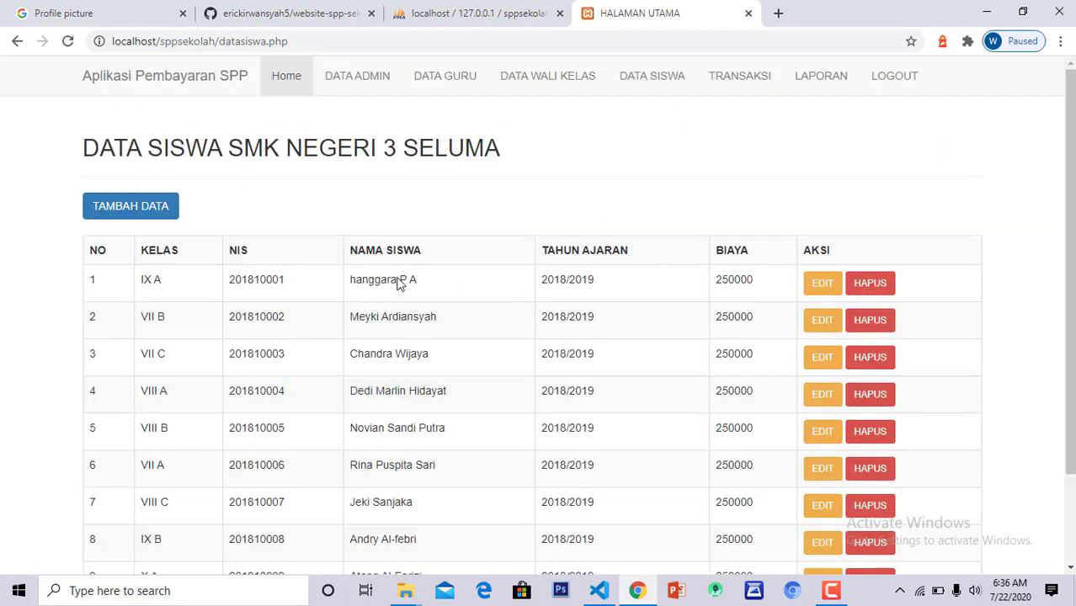
{"action": "left_click_drag", "start_coordinate": [288, 280], "coordinate": [223, 286]}
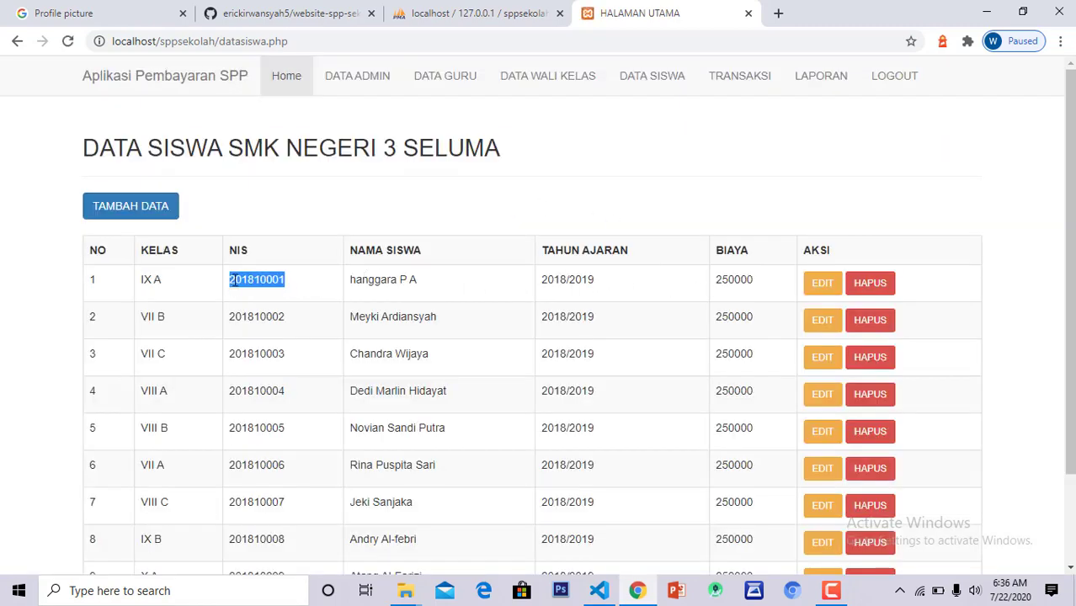
{"action": "right_click", "coordinate": [232, 284]}
{"action": "left_click", "coordinate": [255, 291]}
- Search the Transaksi page for the copied student NIS, removing the leading spaces from the pasted number
{"action": "left_click", "coordinate": [737, 76]}
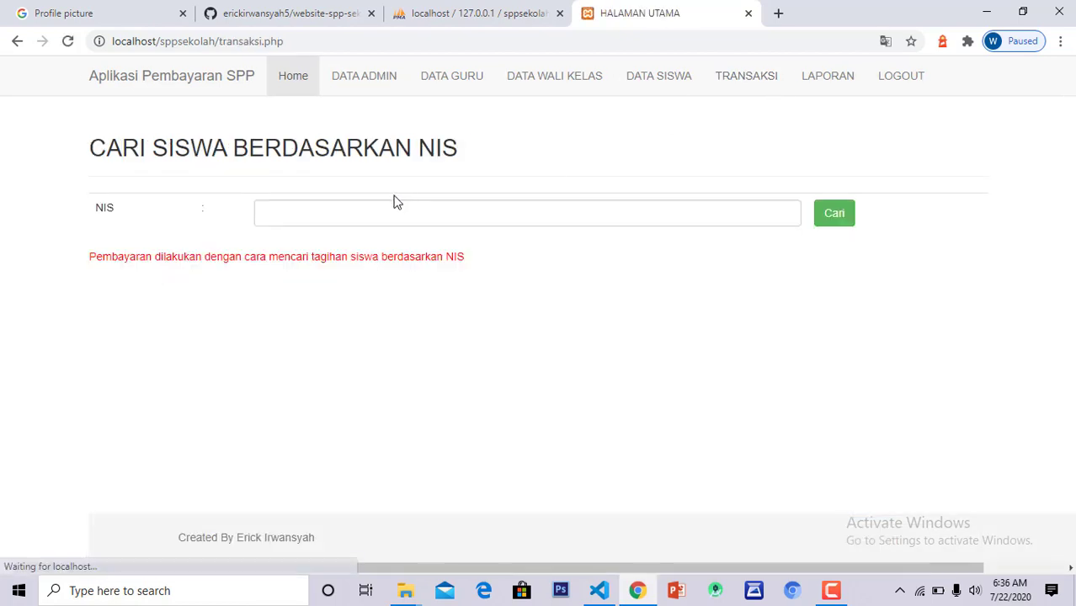
{"action": "right_click", "coordinate": [375, 212]}
{"action": "left_click", "coordinate": [410, 337]}
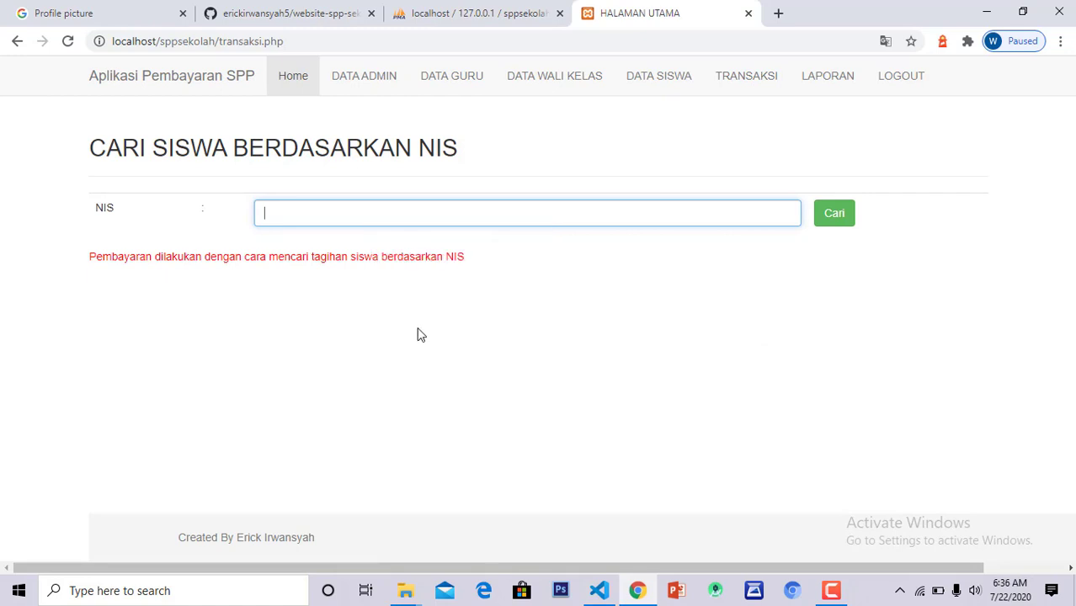
{"action": "left_click_drag", "start_coordinate": [288, 212], "coordinate": [237, 214]}
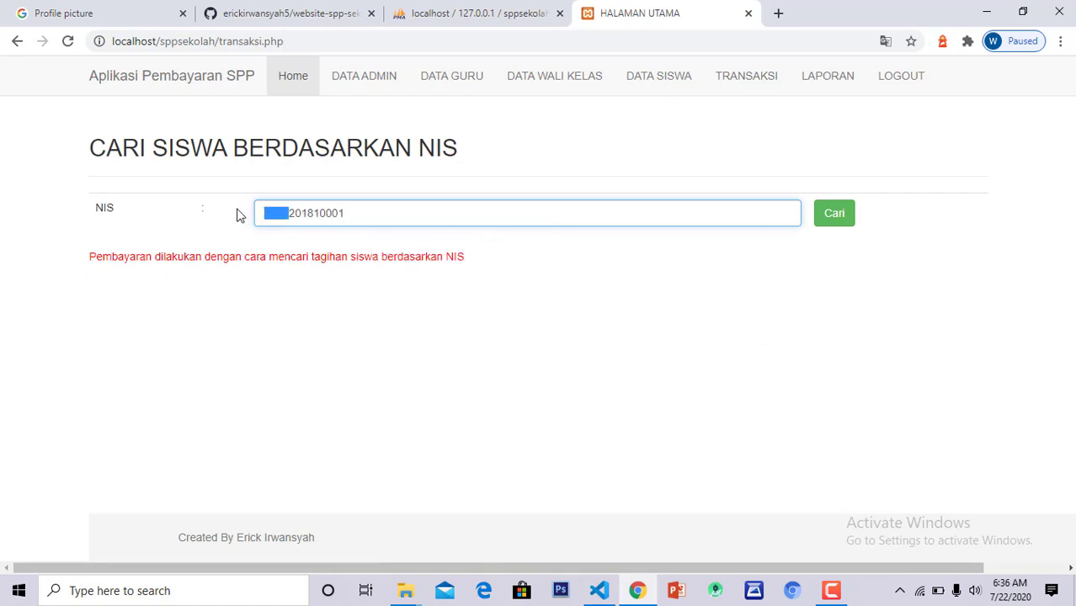
{"action": "key", "text": "BackSpace"}
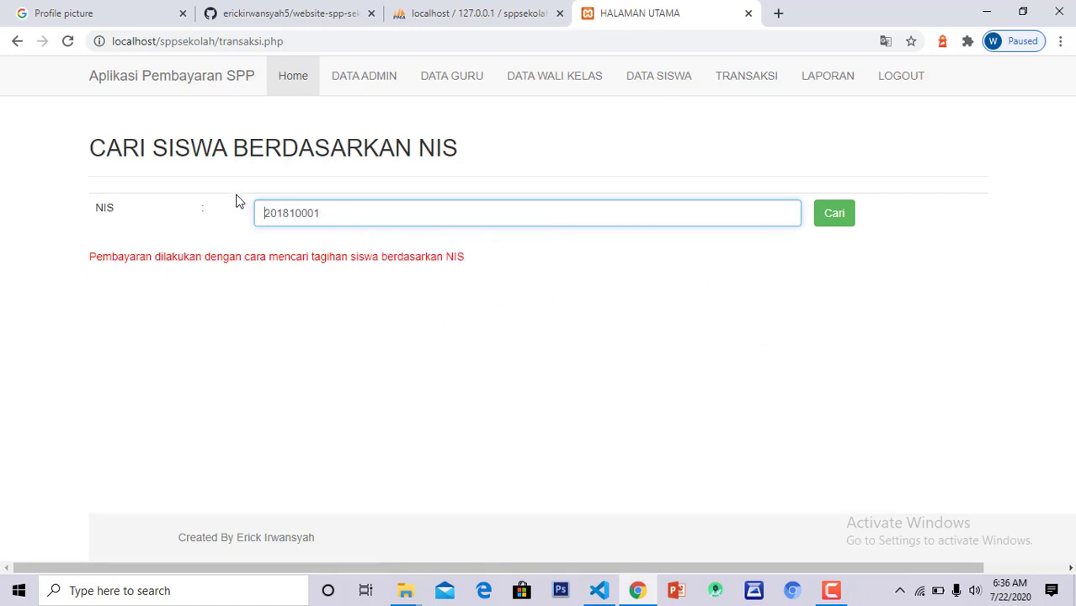
{"action": "left_click", "coordinate": [847, 216]}
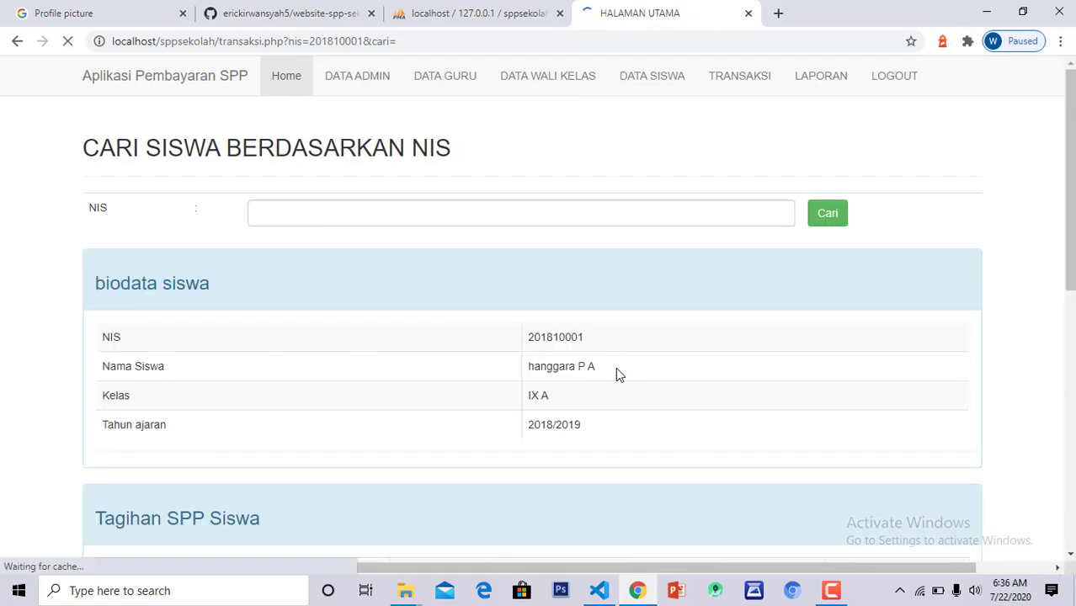
- Pay the student's januari 2019, Februari 2019 and Maret 2019 bills in the Tagihan SPP Siswa table
{"action": "scroll", "coordinate": [582, 396], "scroll_direction": "down", "scroll_amount": 1}
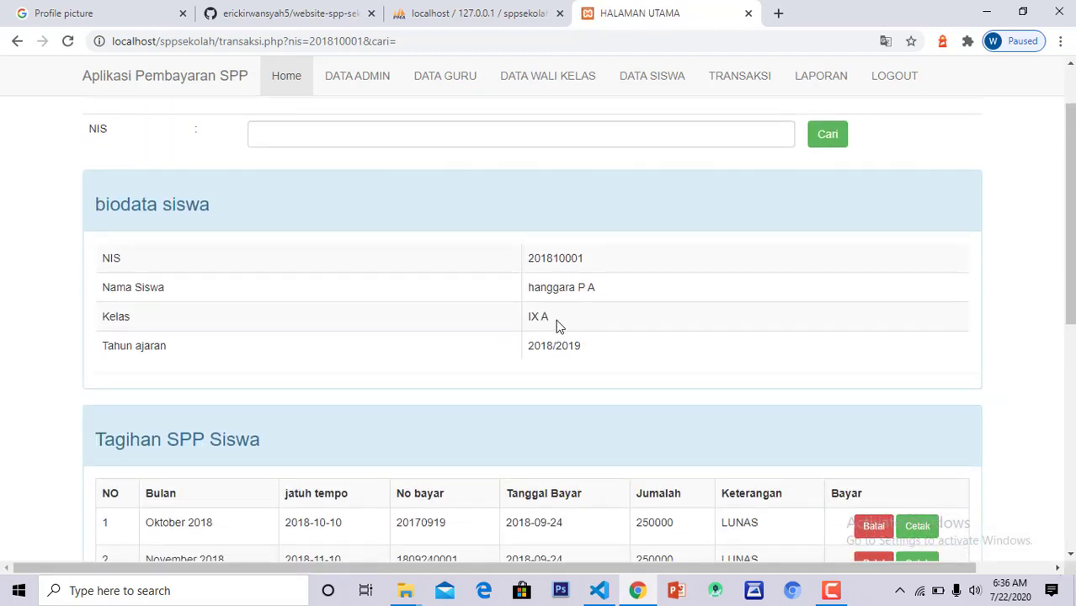
{"action": "scroll", "coordinate": [589, 314], "scroll_direction": "down", "scroll_amount": 3}
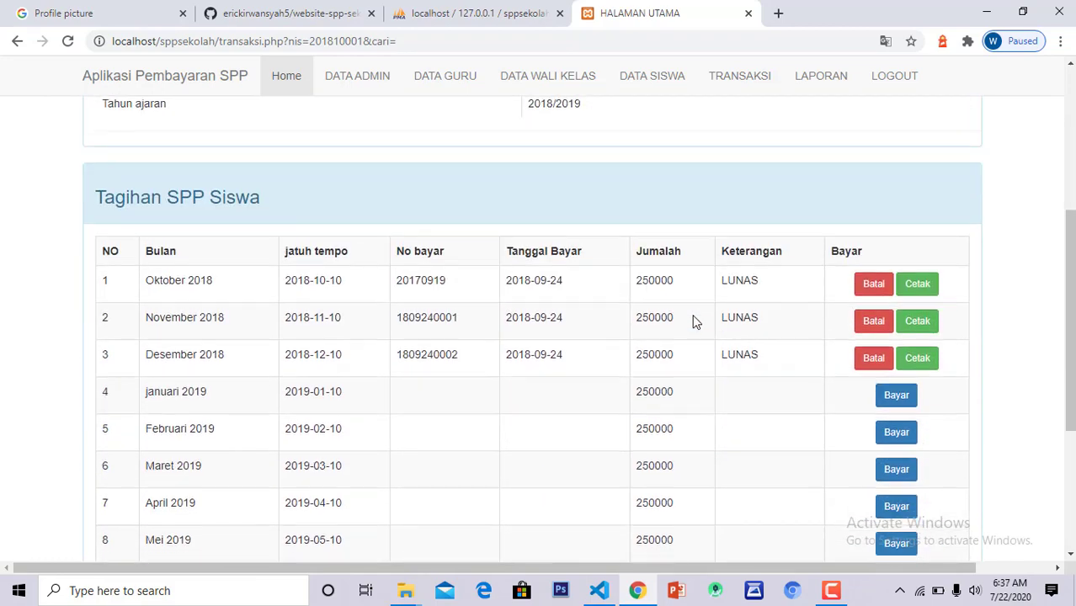
{"action": "scroll", "coordinate": [692, 321], "scroll_direction": "down", "scroll_amount": 1}
{"action": "scroll", "coordinate": [264, 370], "scroll_direction": "down", "scroll_amount": 3}
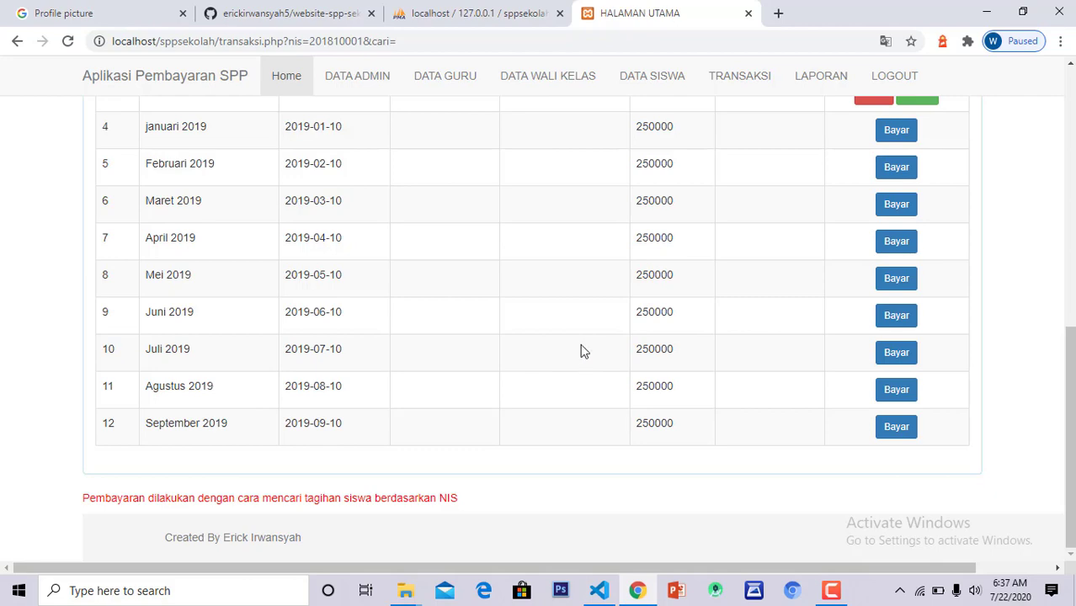
{"action": "scroll", "coordinate": [582, 351], "scroll_direction": "up", "scroll_amount": 1}
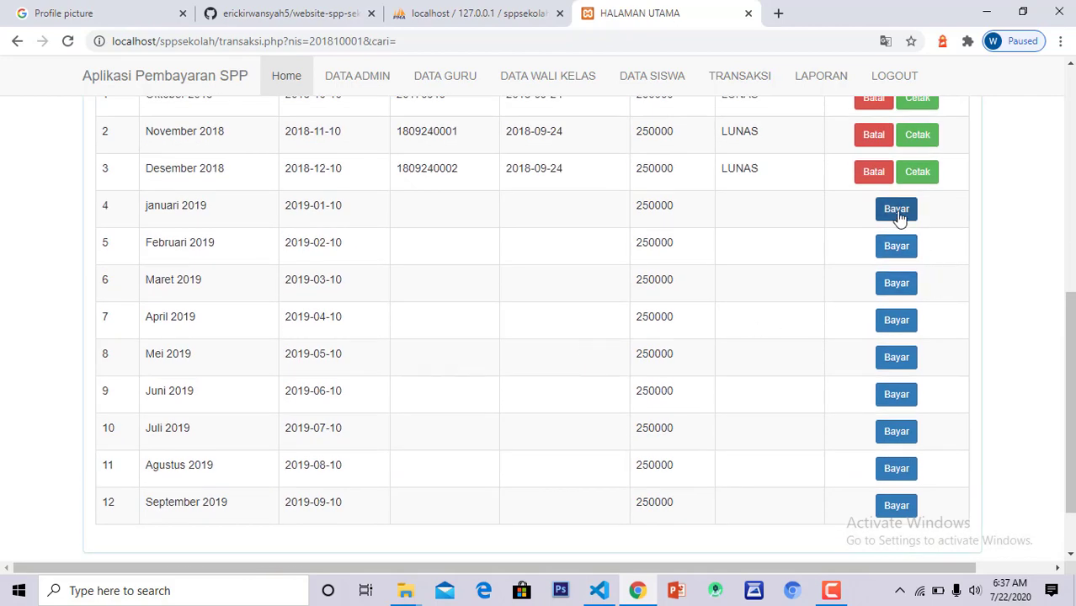
{"action": "left_click", "coordinate": [898, 215]}
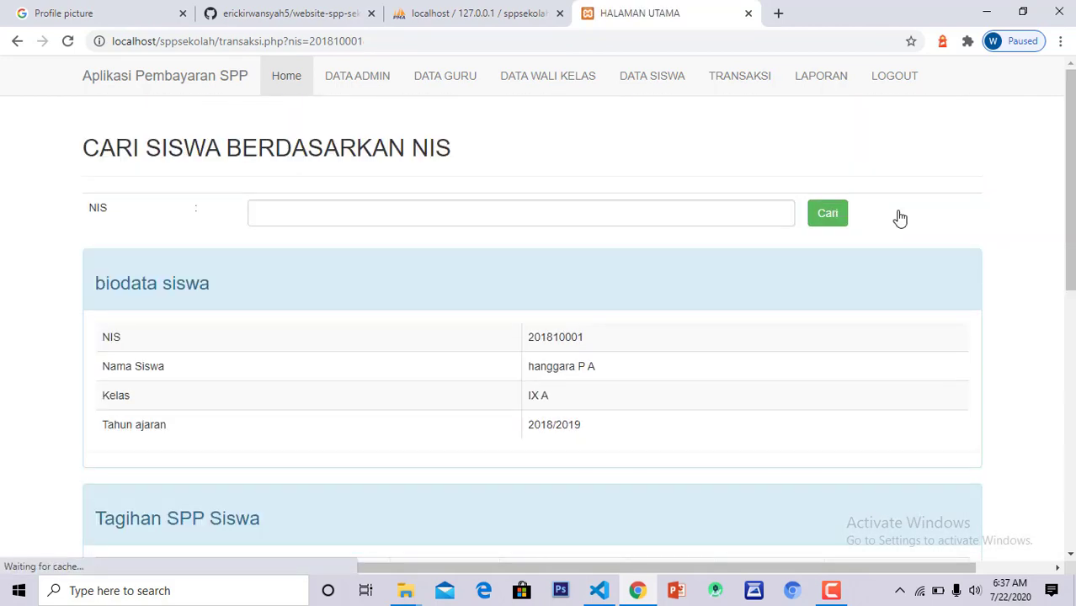
{"action": "scroll", "coordinate": [899, 218], "scroll_direction": "down", "scroll_amount": 6}
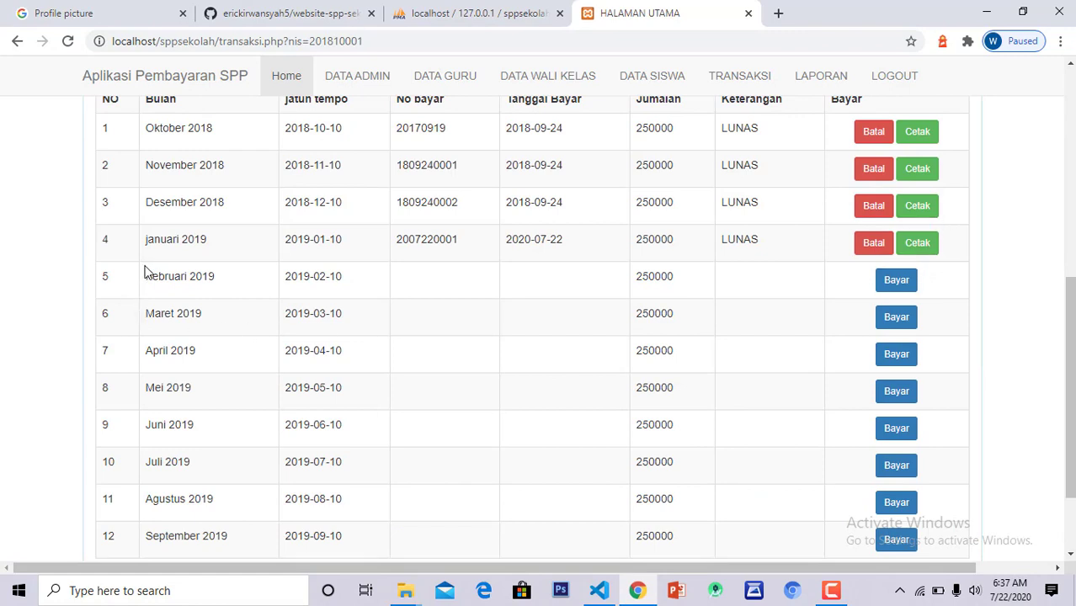
{"action": "left_click", "coordinate": [898, 288]}
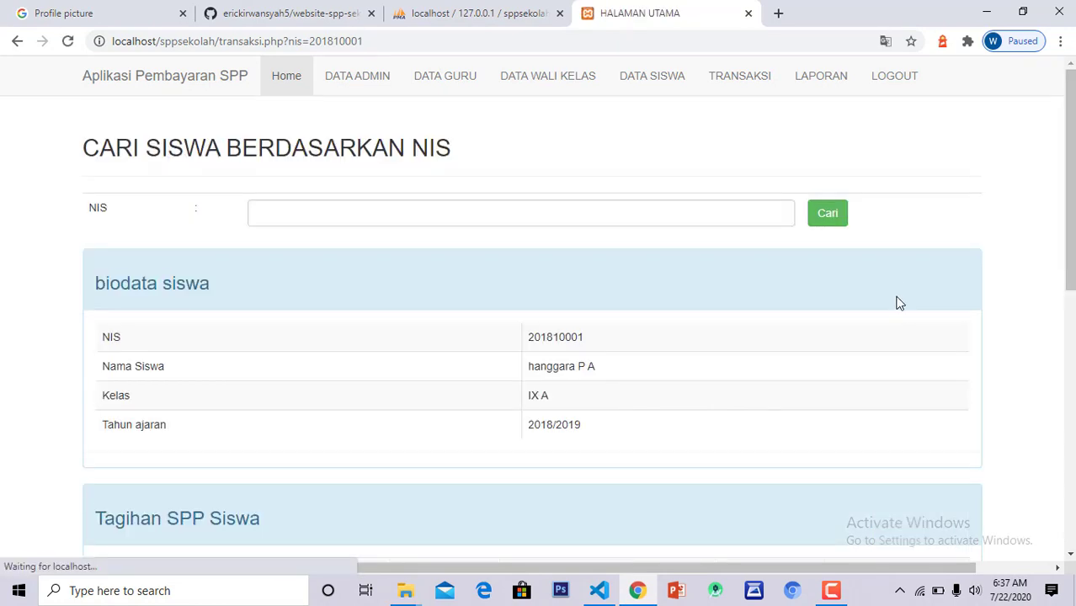
{"action": "scroll", "coordinate": [899, 303], "scroll_direction": "down", "scroll_amount": 6}
{"action": "left_click", "coordinate": [898, 318]}
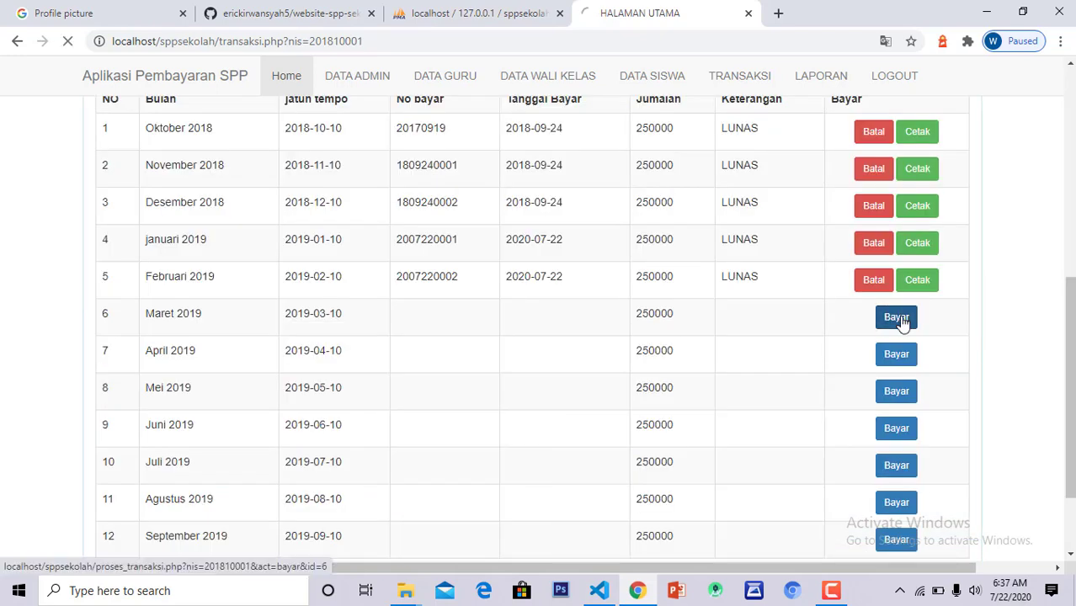
- Cancel the student's Maret 2019 payment in the Tagihan SPP Siswa table
{"action": "scroll", "coordinate": [901, 325], "scroll_direction": "down", "scroll_amount": 5}
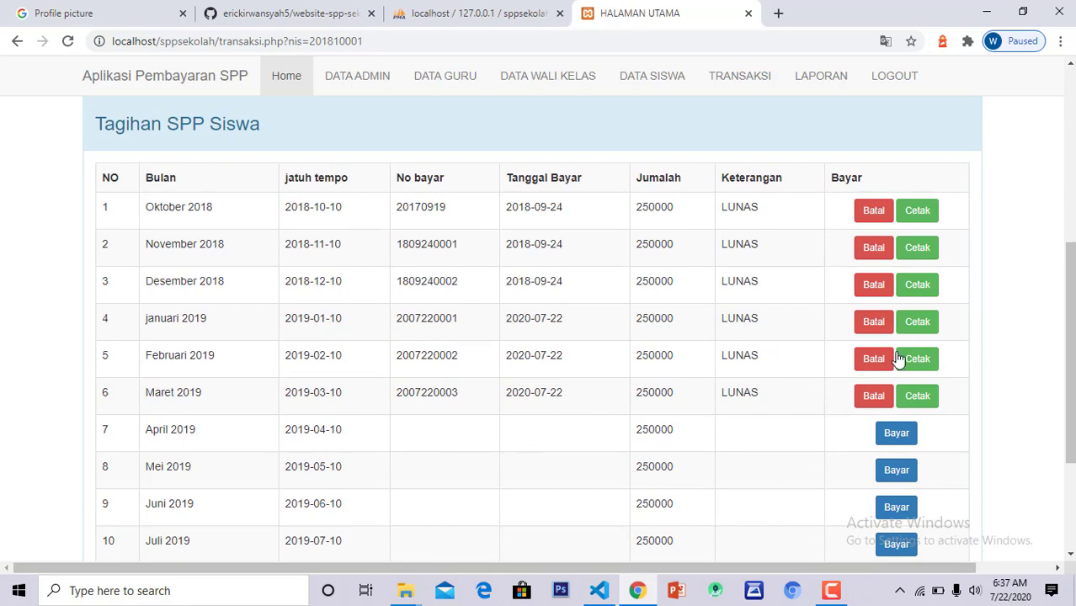
{"action": "left_click", "coordinate": [871, 397]}
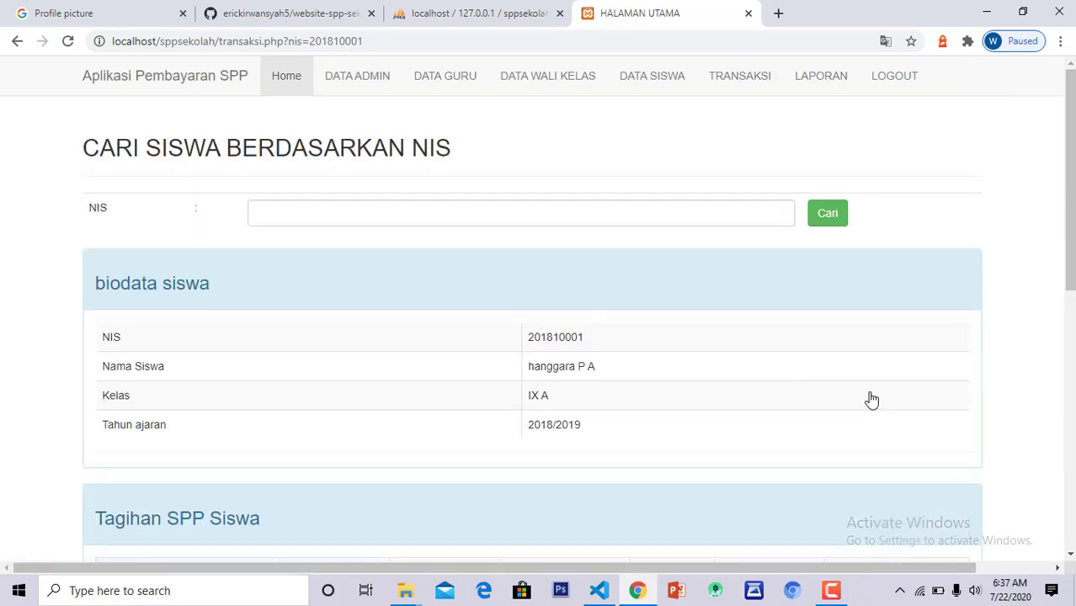
{"action": "scroll", "coordinate": [873, 401], "scroll_direction": "down", "scroll_amount": 4}
{"action": "scroll", "coordinate": [896, 481], "scroll_direction": "down", "scroll_amount": 3}
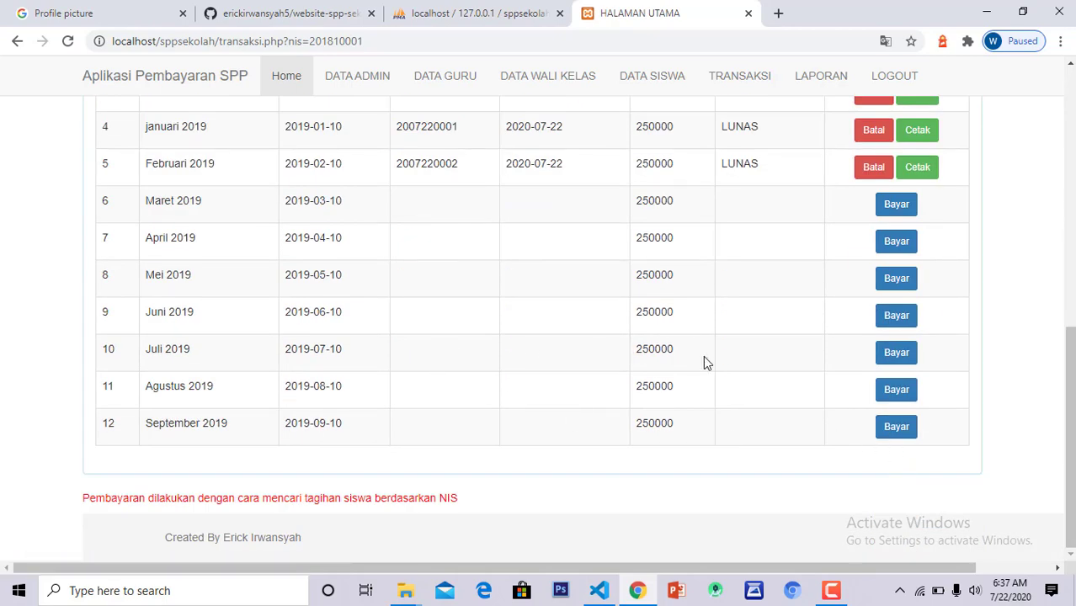
- View the printable payment slip for Februari 2019 and close it to return to the transaction page
{"action": "scroll", "coordinate": [846, 365], "scroll_direction": "up", "scroll_amount": 3}
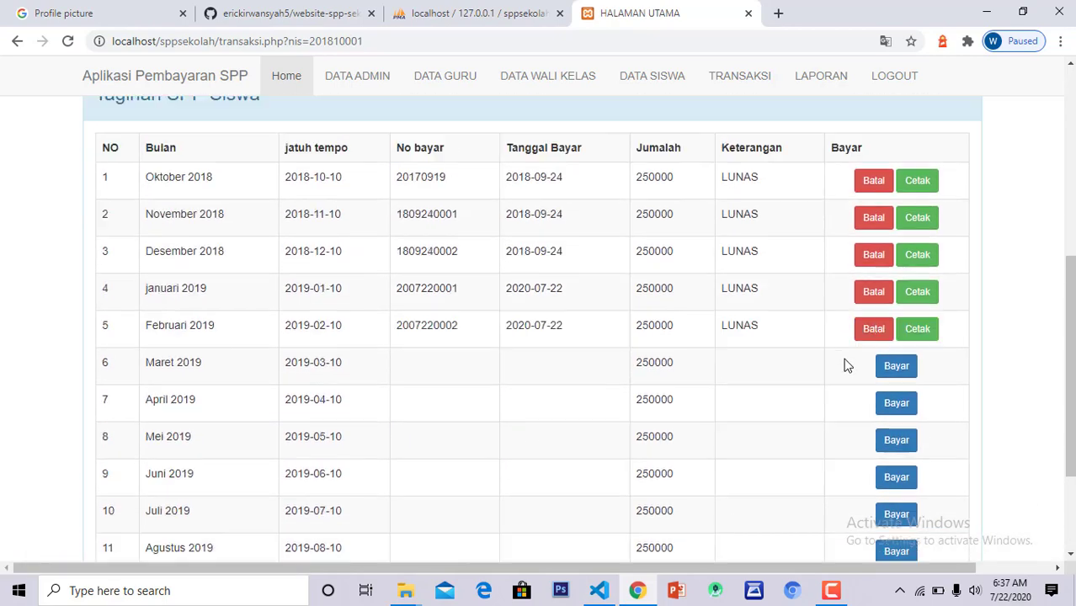
{"action": "left_click", "coordinate": [930, 411]}
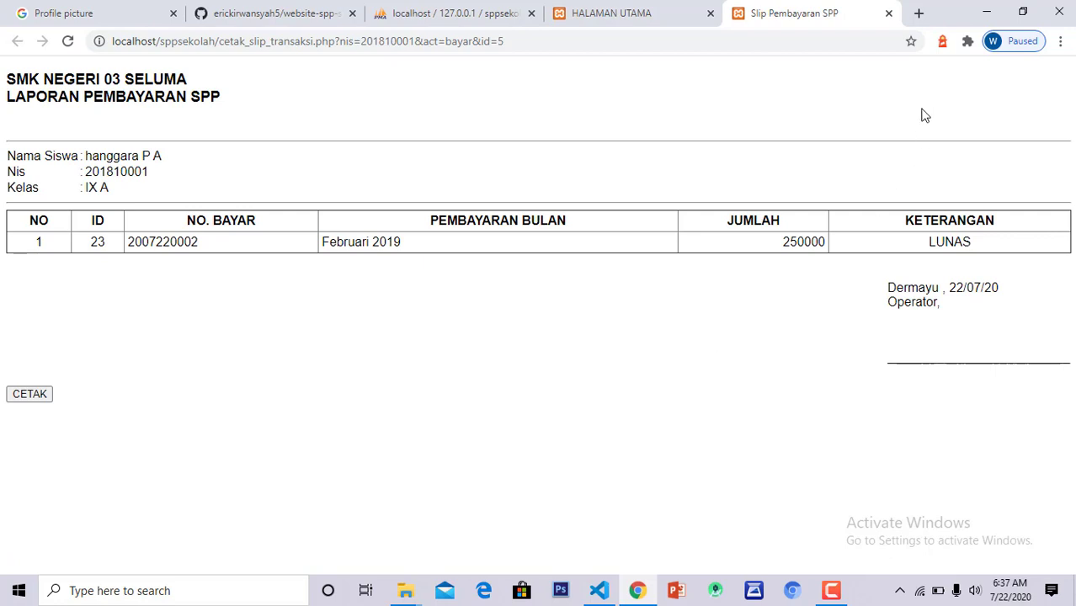
{"action": "left_click", "coordinate": [891, 15]}
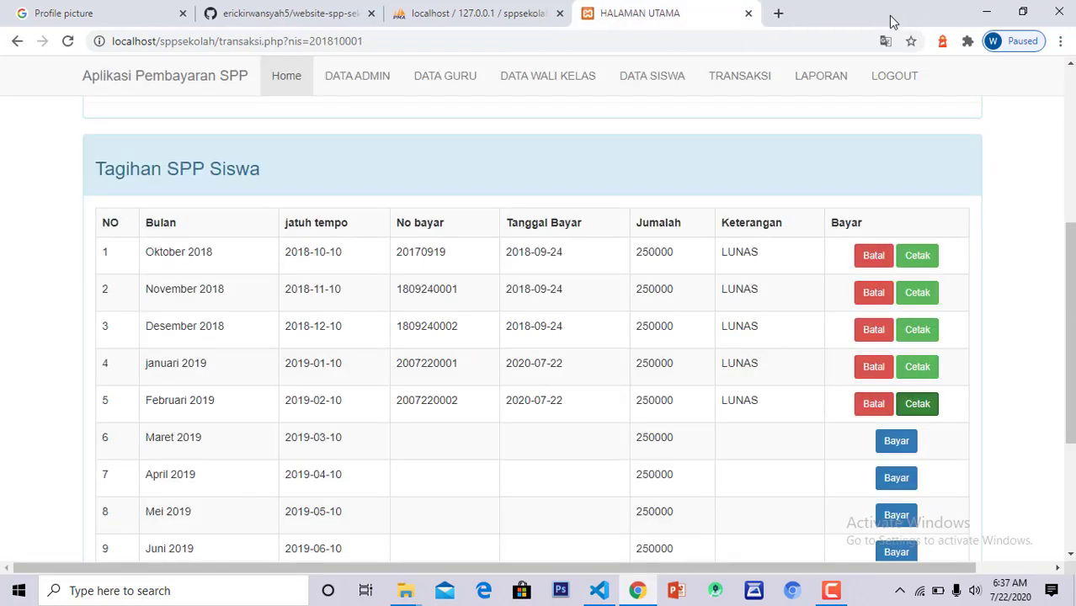
- Pay the student's Maret 2019 bill again and check its row in the bill table
{"action": "scroll", "coordinate": [823, 279], "scroll_direction": "up", "scroll_amount": 3}
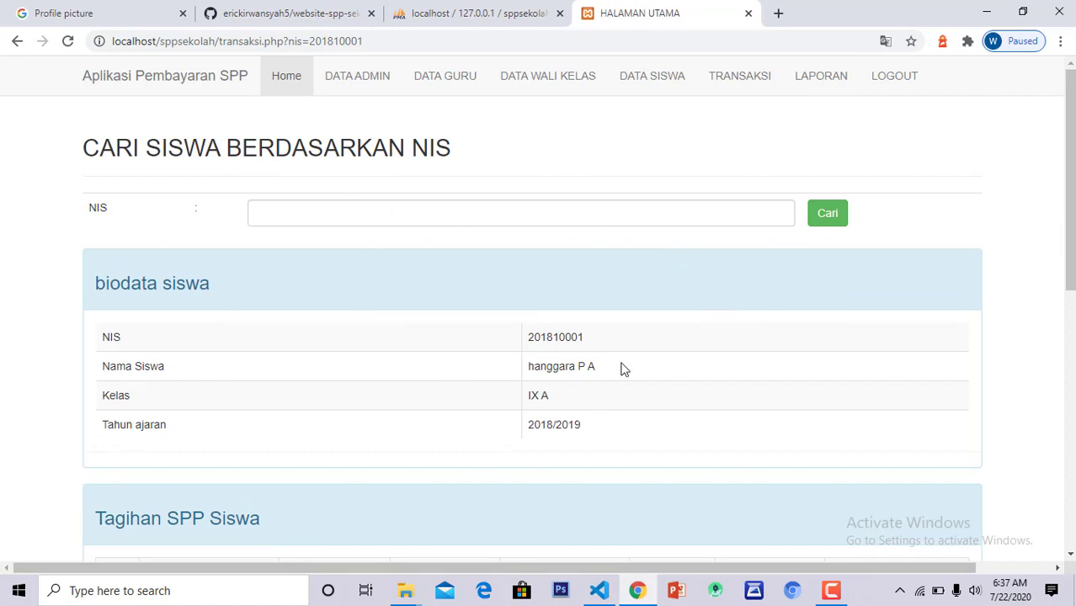
{"action": "scroll", "coordinate": [640, 303], "scroll_direction": "down", "scroll_amount": 5}
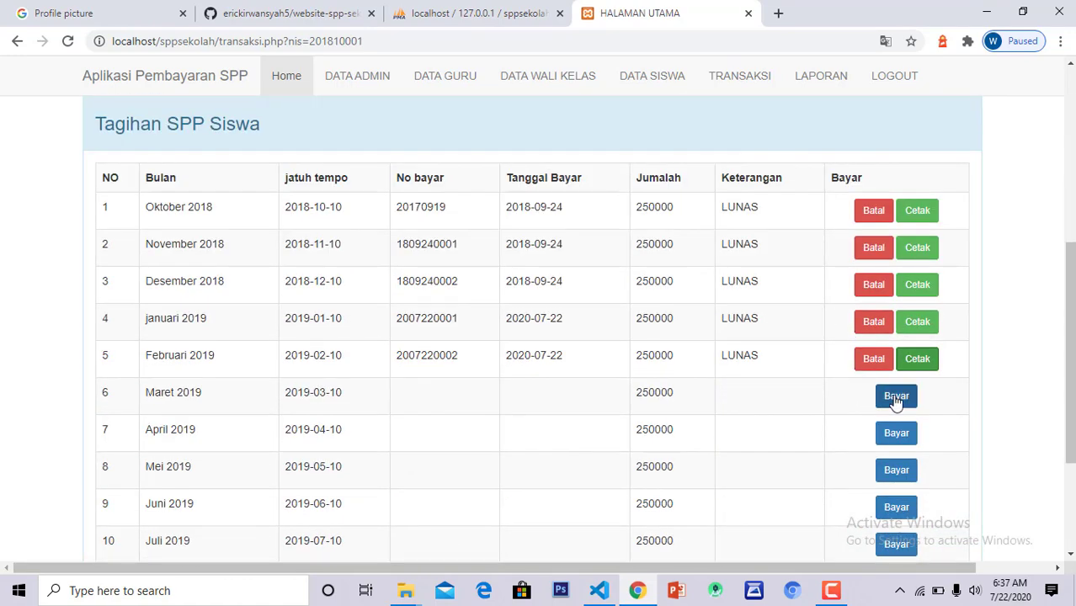
{"action": "left_click", "coordinate": [896, 401]}
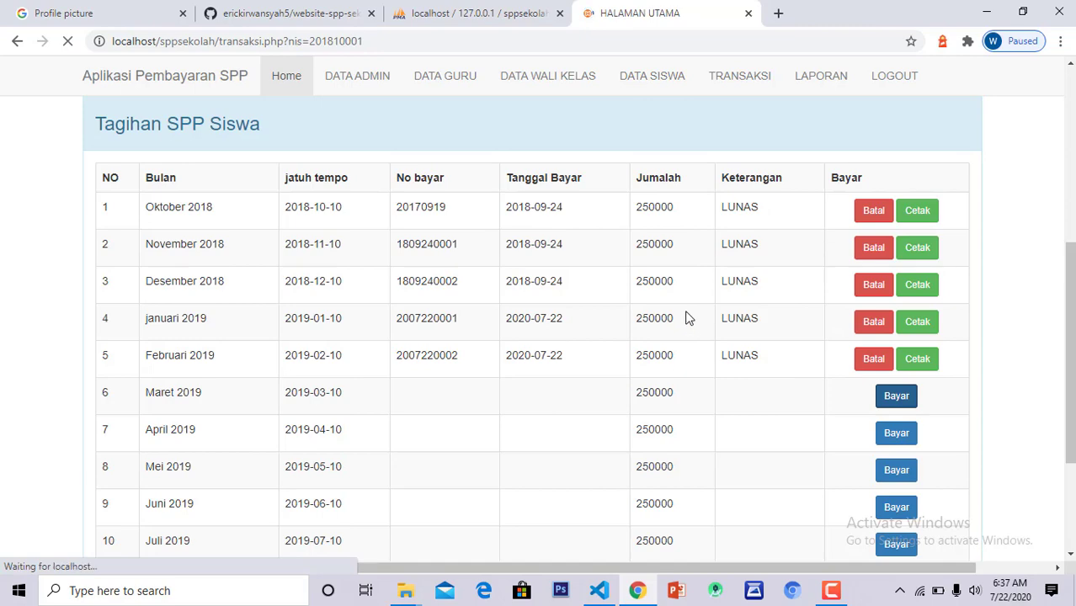
{"action": "scroll", "coordinate": [671, 334], "scroll_direction": "down", "scroll_amount": 7}
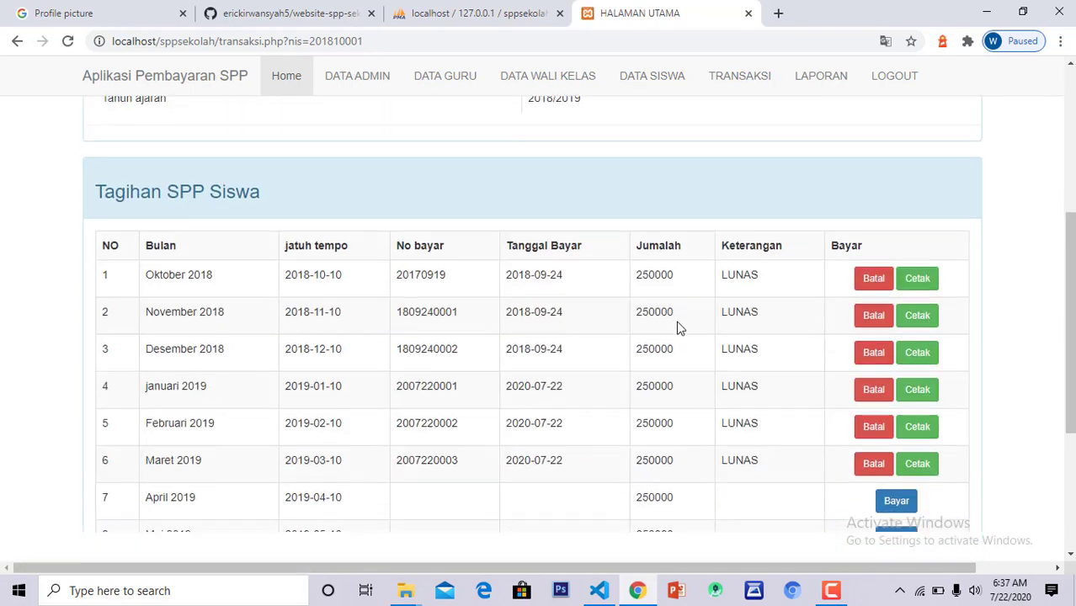
- Review the student's biodata, the NIS search field and the paid and unpaid months in the Tagihan SPP Siswa table
{"action": "scroll", "coordinate": [681, 328], "scroll_direction": "up", "scroll_amount": 7}
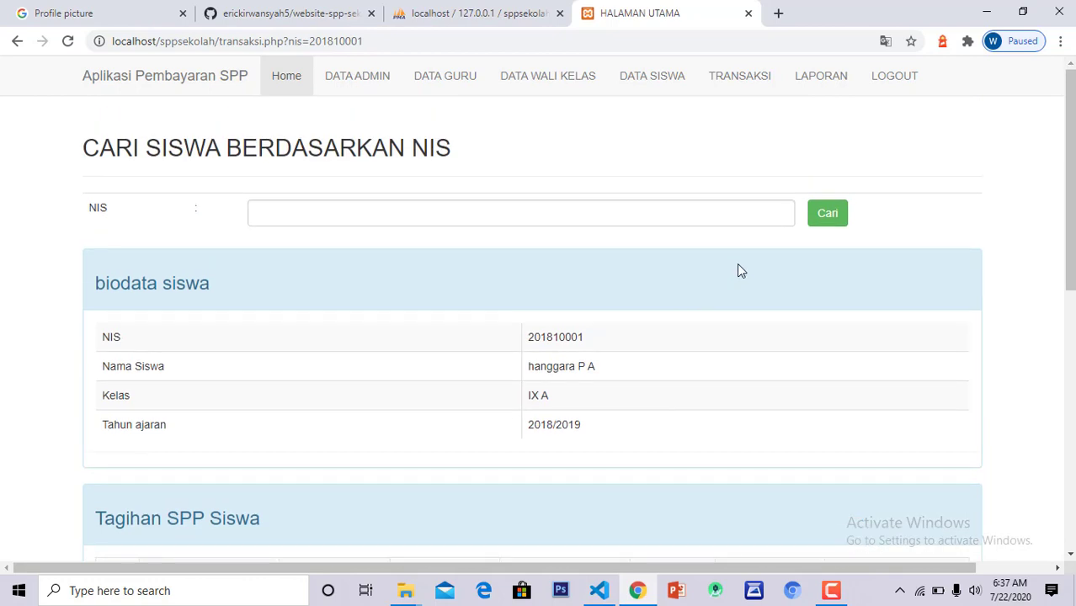
{"action": "scroll", "coordinate": [368, 303], "scroll_direction": "down", "scroll_amount": 3}
{"action": "scroll", "coordinate": [429, 281], "scroll_direction": "up", "scroll_amount": 3}
{"action": "left_click", "coordinate": [256, 217]}
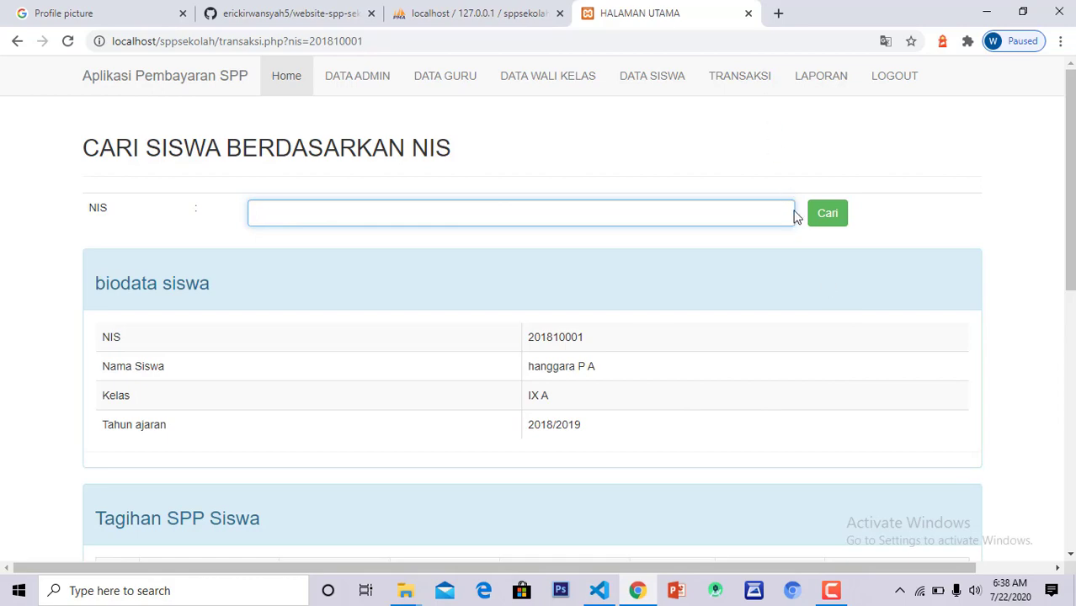
{"action": "scroll", "coordinate": [803, 315], "scroll_direction": "down", "scroll_amount": 4}
{"action": "scroll", "coordinate": [809, 318], "scroll_direction": "down", "scroll_amount": 3}
{"action": "scroll", "coordinate": [811, 316], "scroll_direction": "up", "scroll_amount": 2}
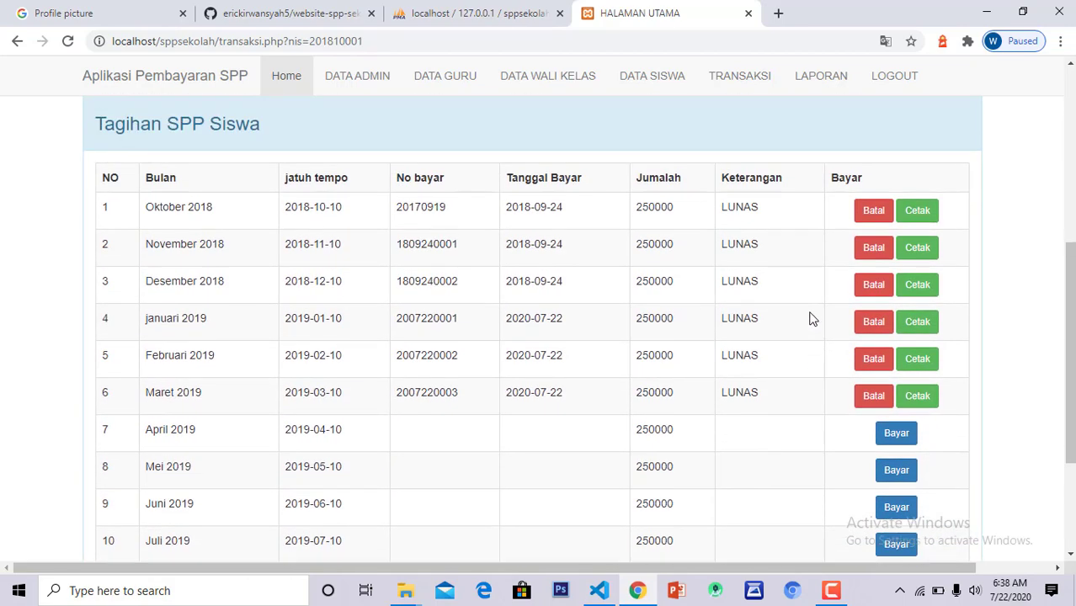
{"action": "scroll", "coordinate": [811, 316], "scroll_direction": "up", "scroll_amount": 1}
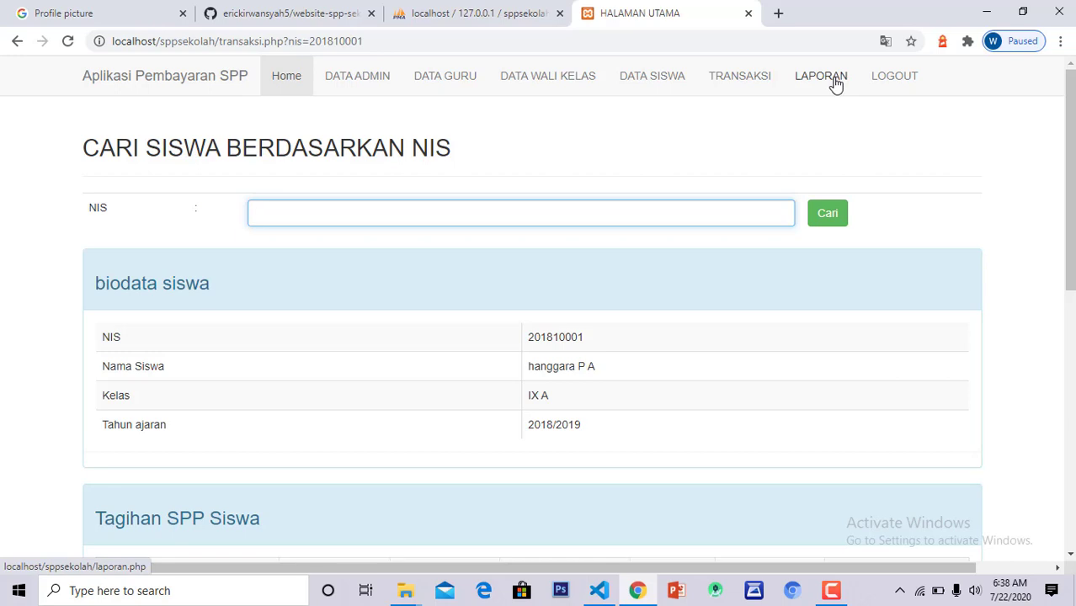
- Open the Laporan page and set the Laporan Pembayaran start date (Mulai Tanggal) to 03/22/2019
{"action": "left_click", "coordinate": [821, 76]}
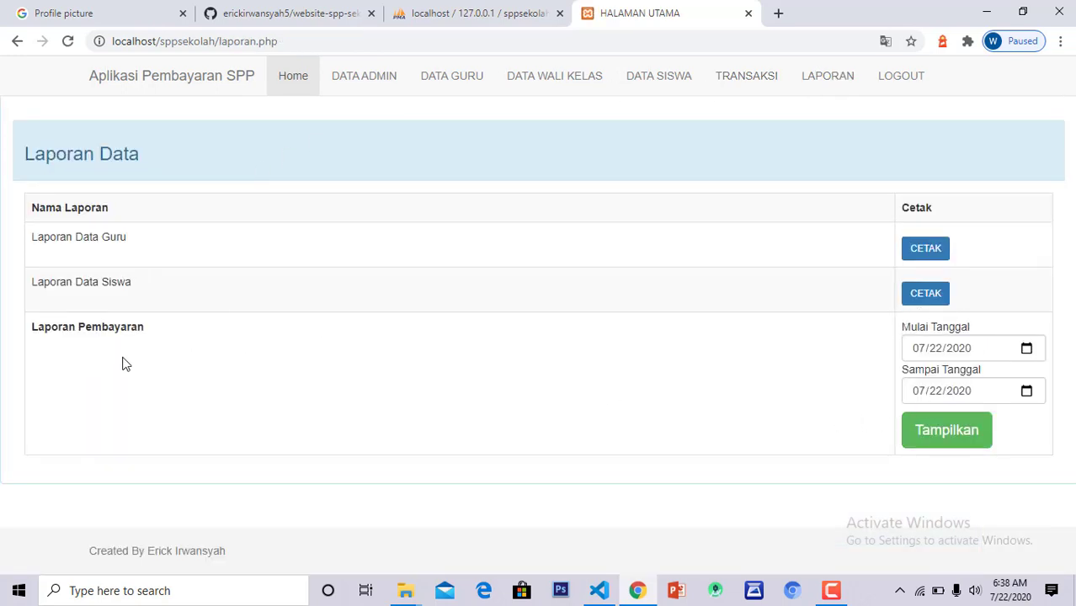
{"action": "left_click", "coordinate": [1027, 348]}
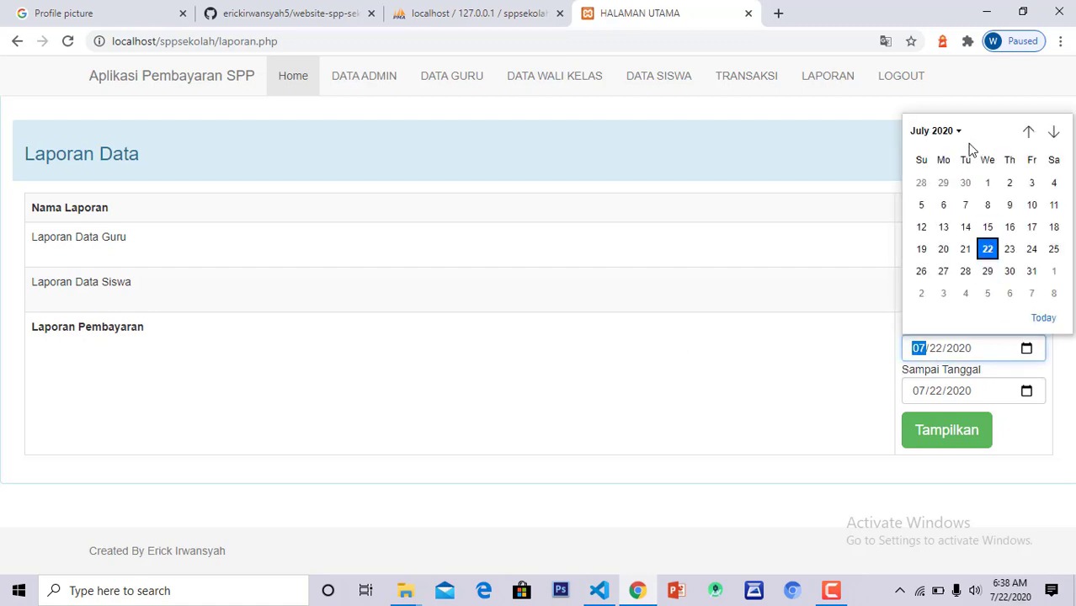
{"action": "left_click", "coordinate": [953, 130]}
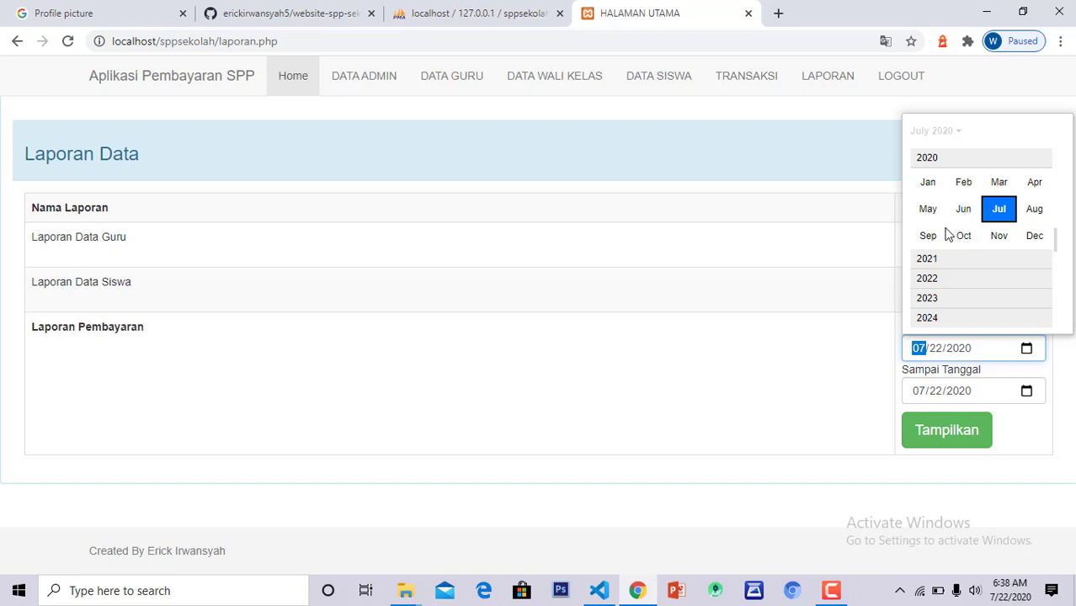
{"action": "scroll", "coordinate": [954, 180], "scroll_direction": "up", "scroll_amount": 1}
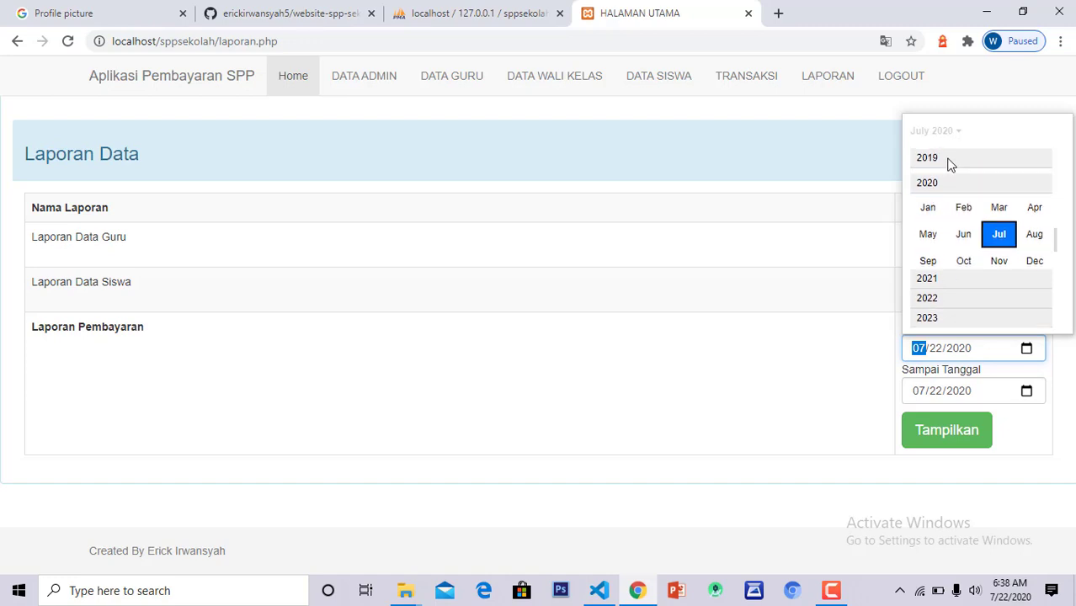
{"action": "left_click", "coordinate": [949, 163]}
{"action": "left_click", "coordinate": [1000, 182]}
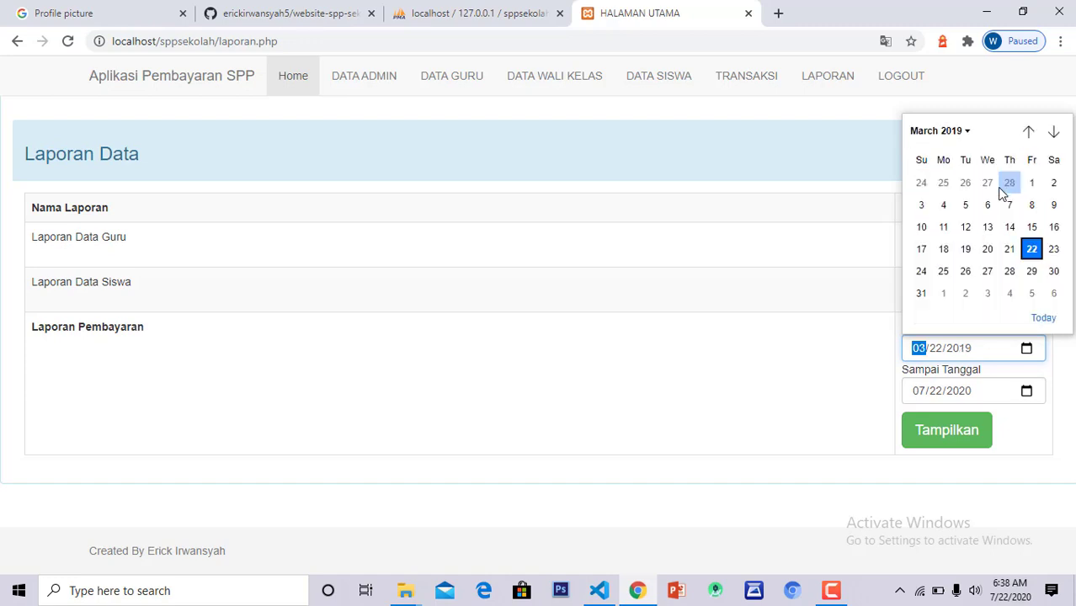
{"action": "left_click", "coordinate": [999, 416]}
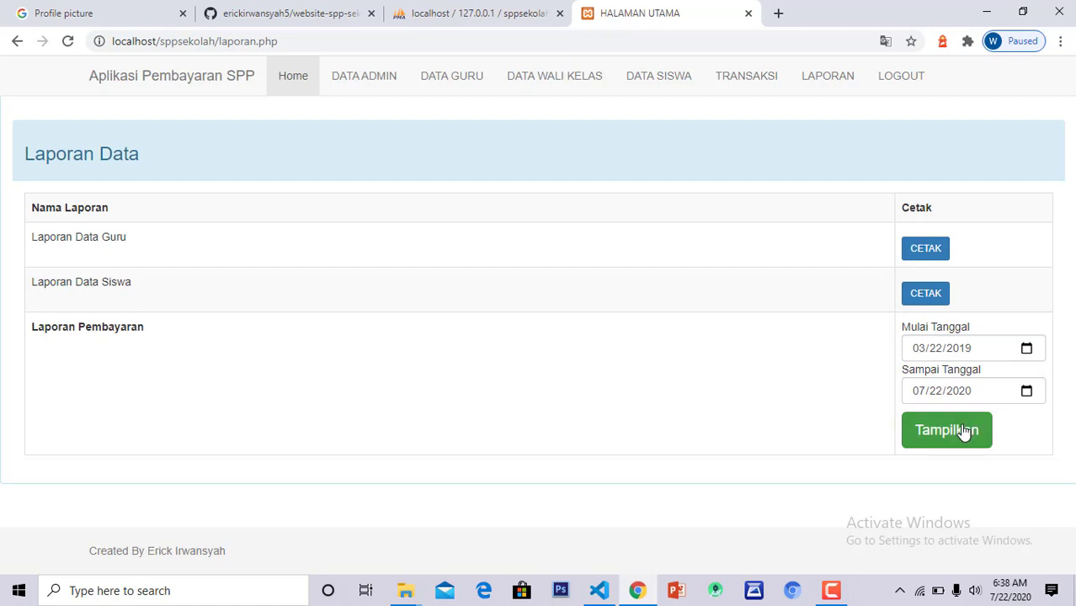
- View the payment report for the chosen dates and the Laporan Data Siswa report, closing each to return to the report page
{"action": "left_click", "coordinate": [969, 430]}
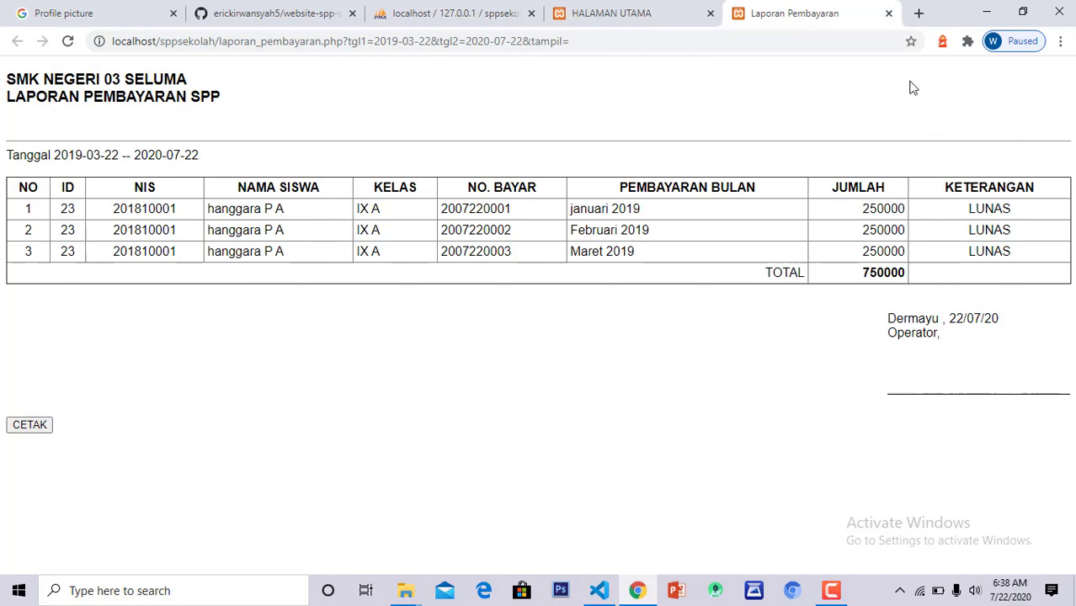
{"action": "left_click", "coordinate": [888, 14]}
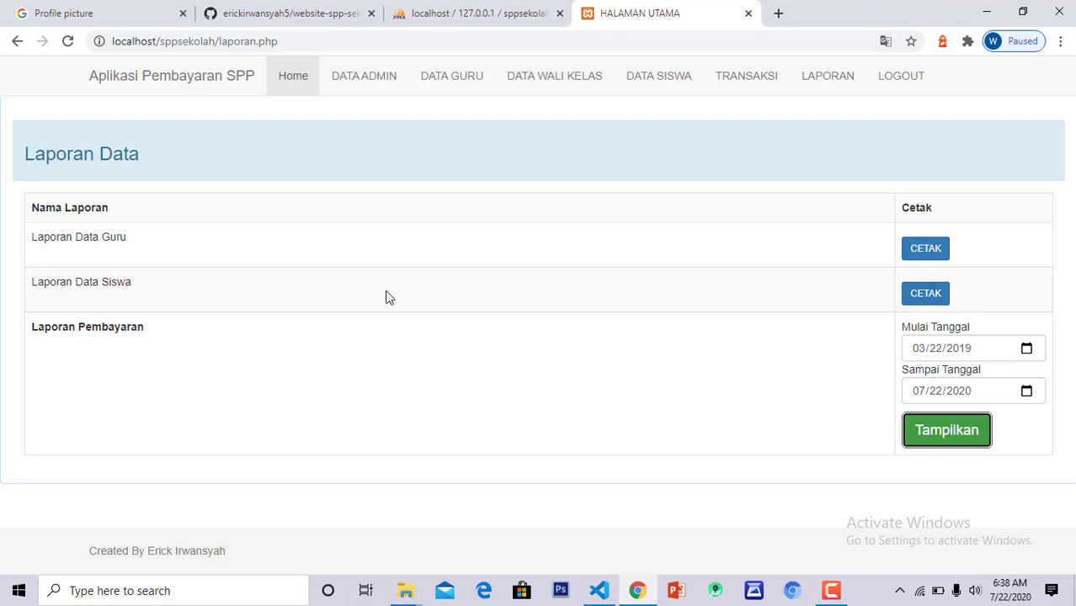
{"action": "left_click", "coordinate": [918, 295]}
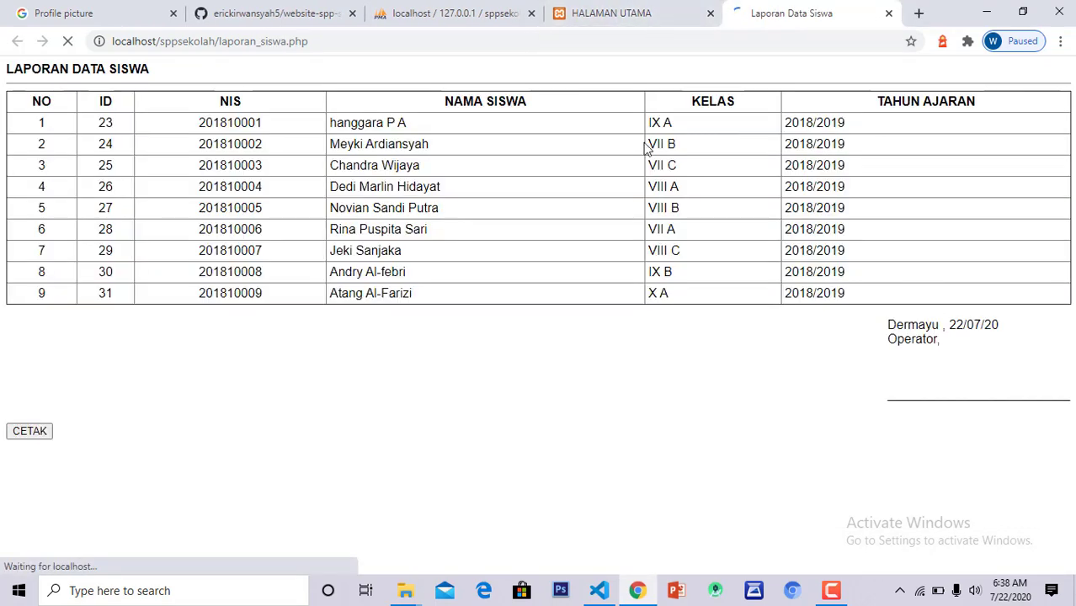
{"action": "left_click", "coordinate": [654, 10]}
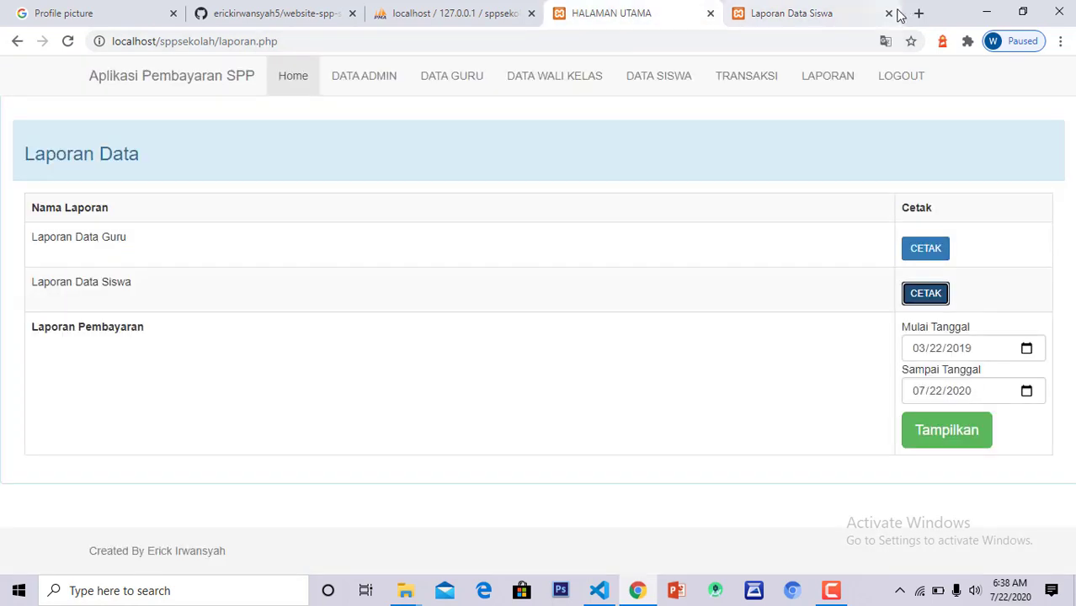
{"action": "left_click", "coordinate": [890, 12]}
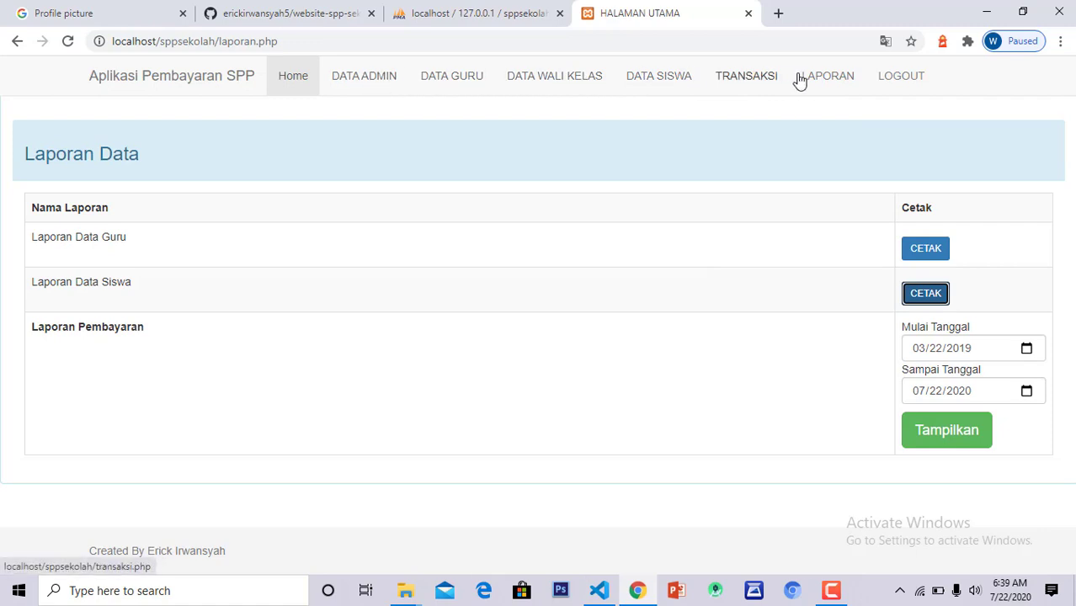
- Look over the email form on the application's home page, then open the Transaksi page
{"action": "left_click", "coordinate": [248, 77]}
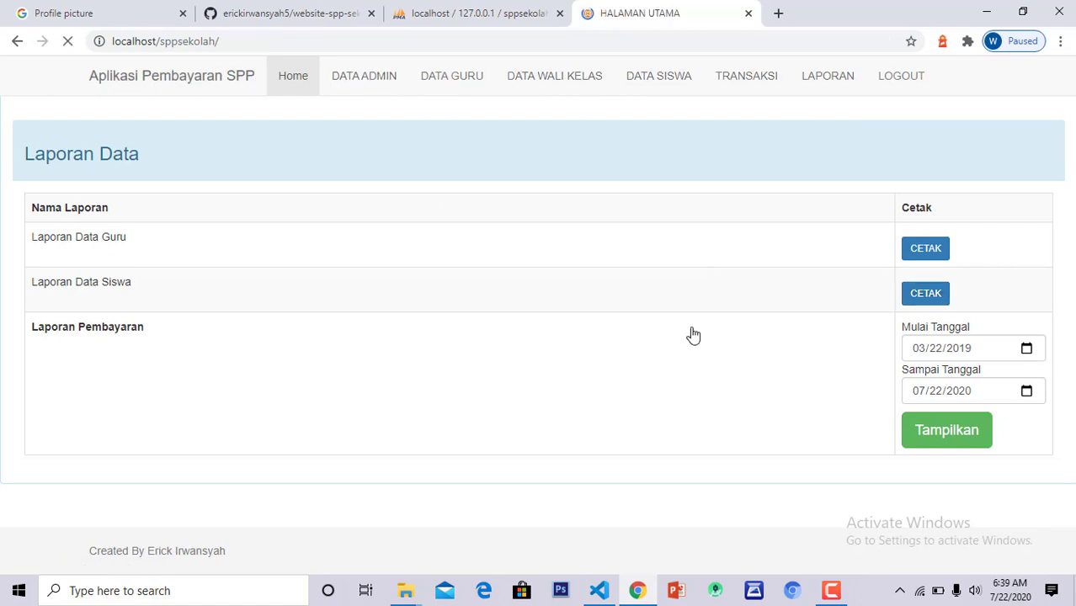
{"action": "scroll", "coordinate": [588, 246], "scroll_direction": "down", "scroll_amount": 3}
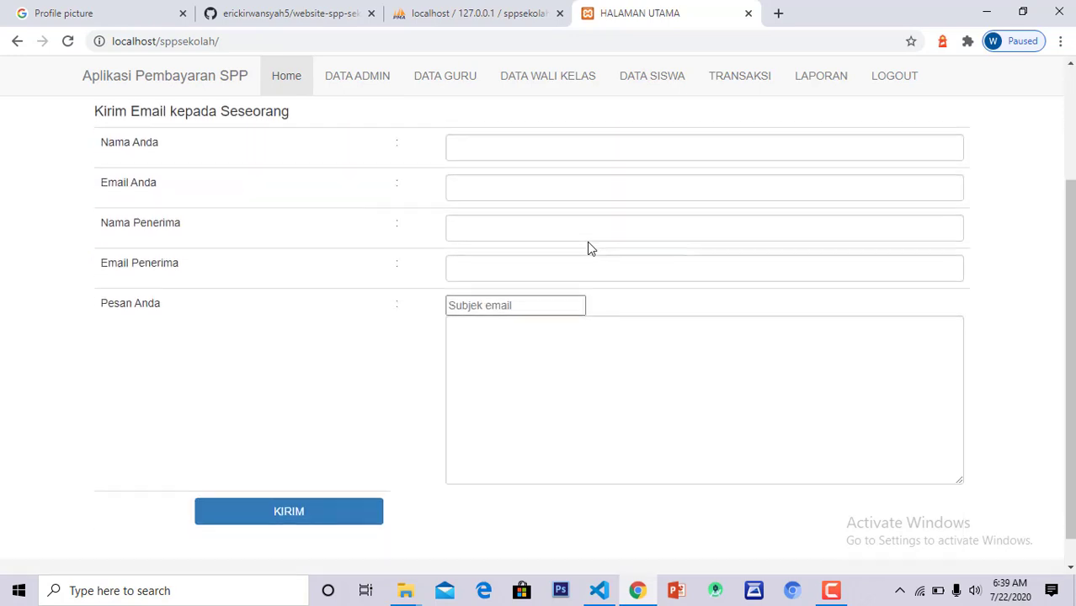
{"action": "scroll", "coordinate": [577, 169], "scroll_direction": "up", "scroll_amount": 2}
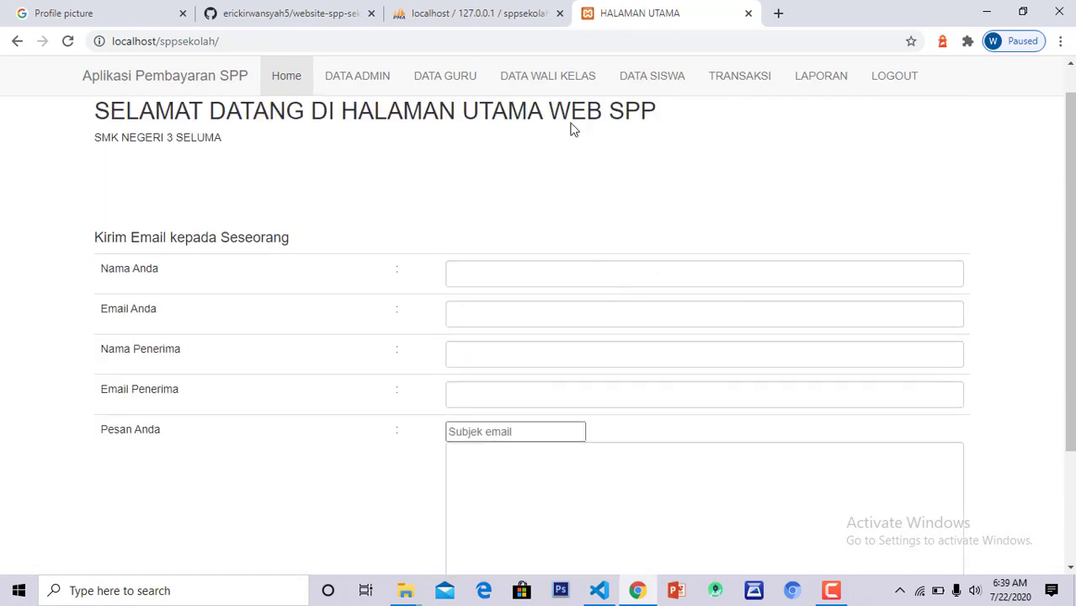
{"action": "left_click", "coordinate": [548, 77]}
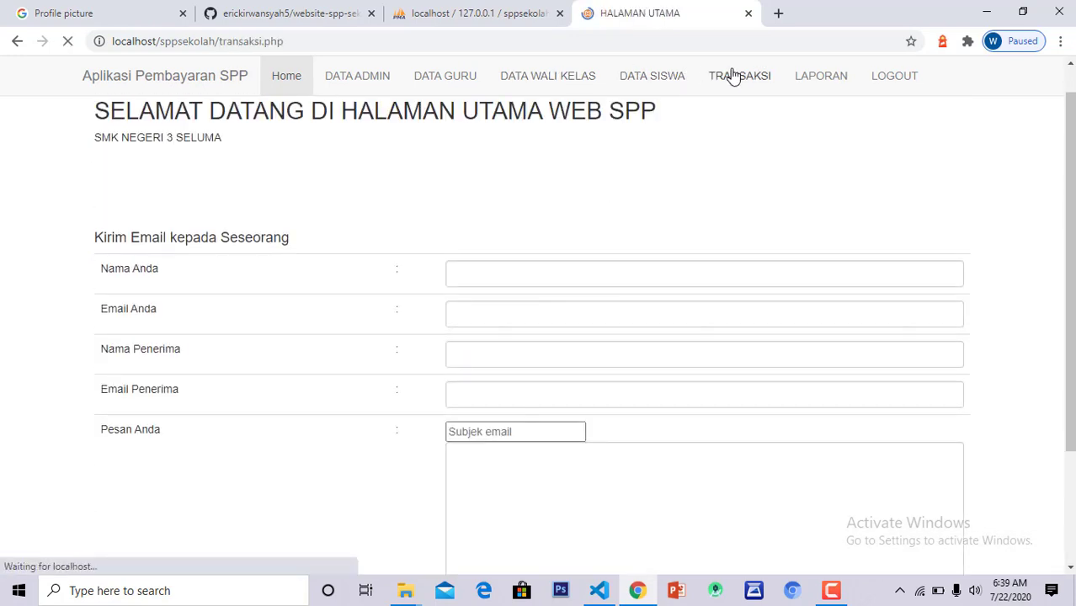